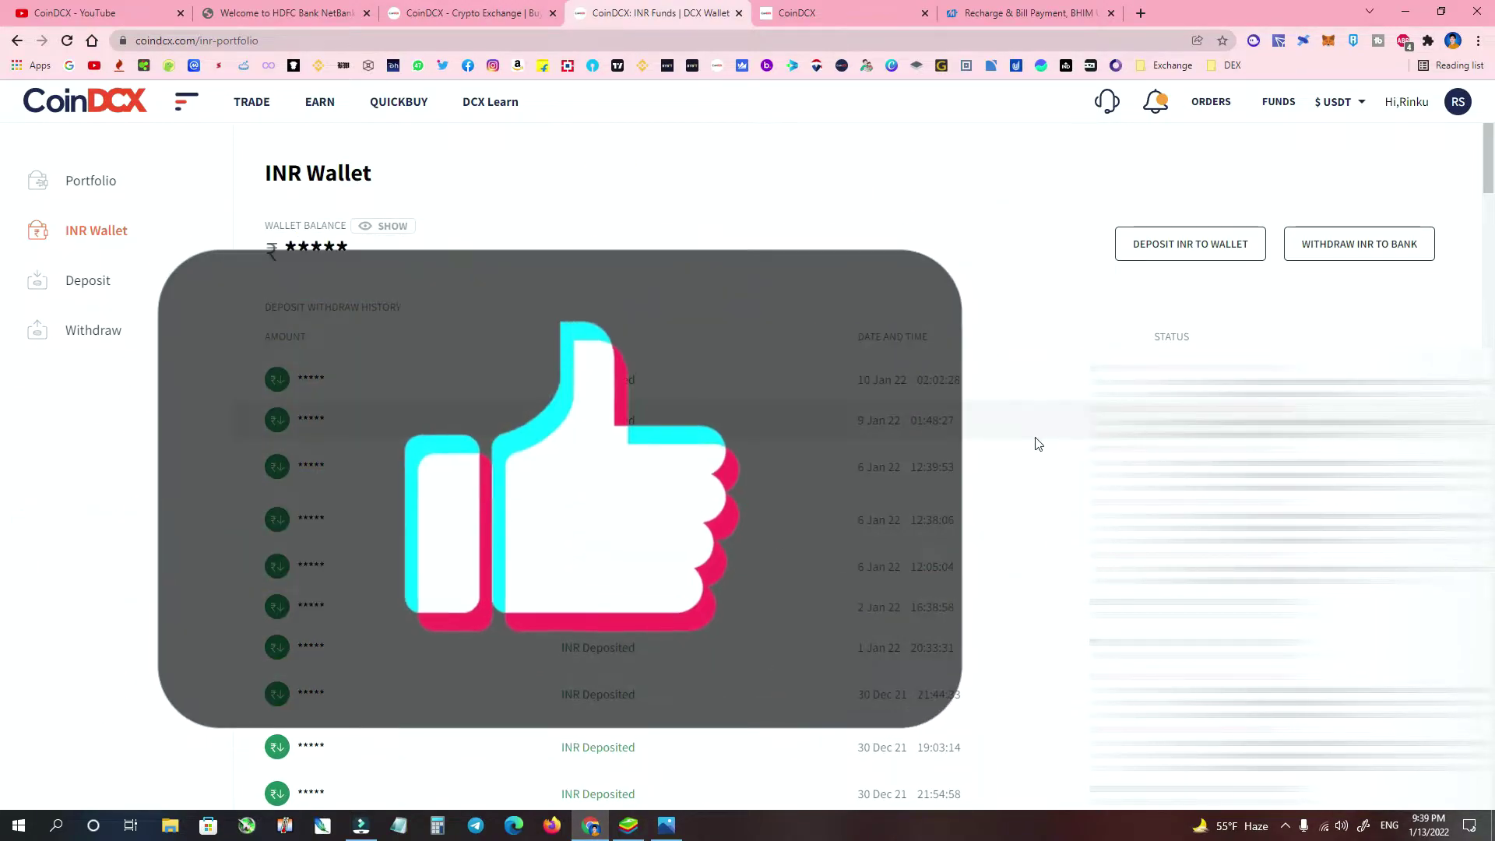
# Step: Go to the CoinDCX support site and open the form for submitting a request
pyautogui.click(851, 224)
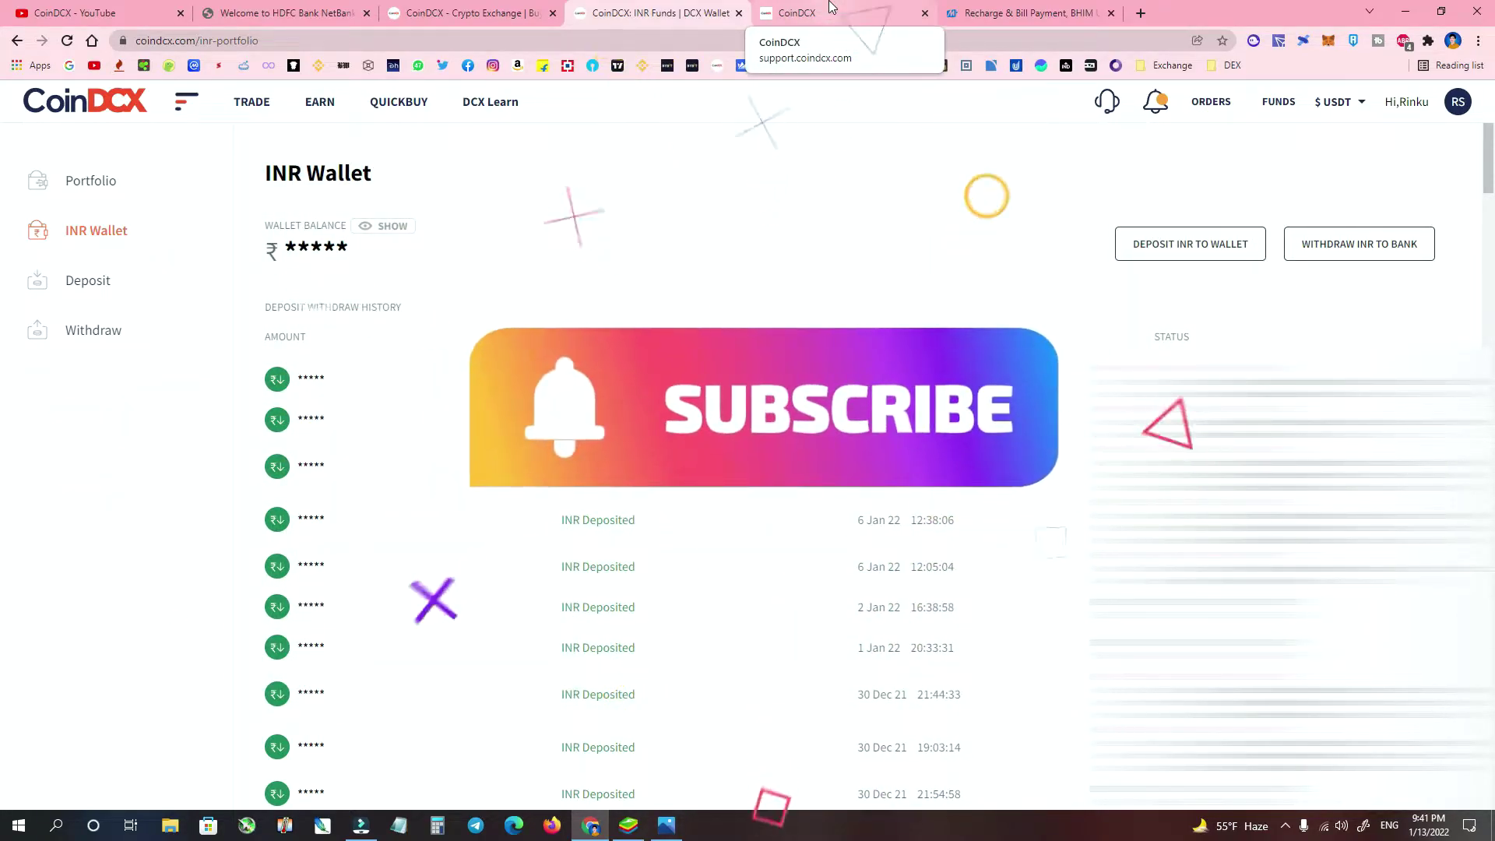
pyautogui.click(88, 8)
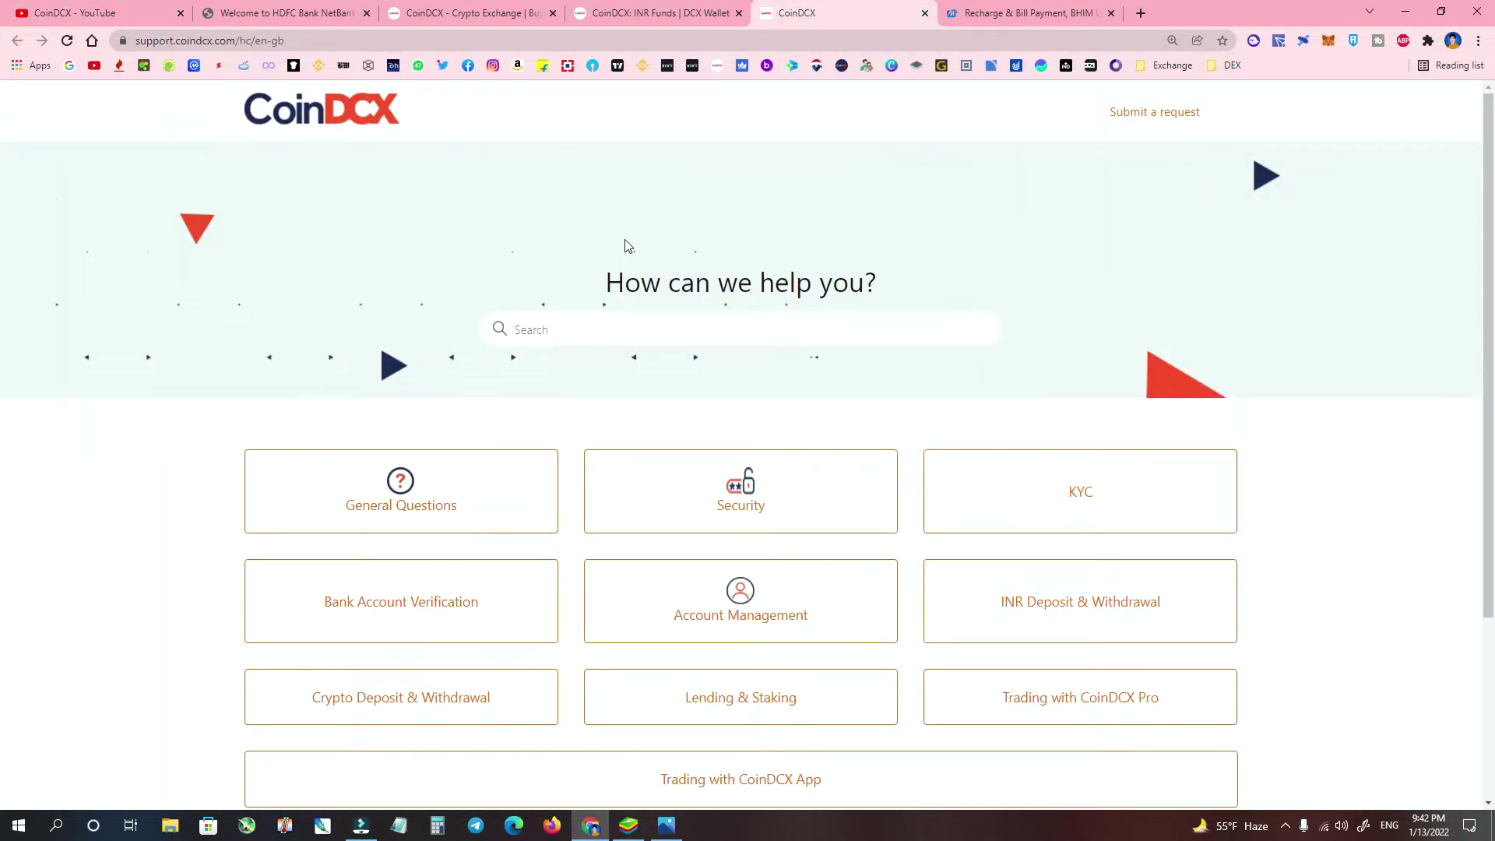
pyautogui.scroll(-2, 1028, 187)
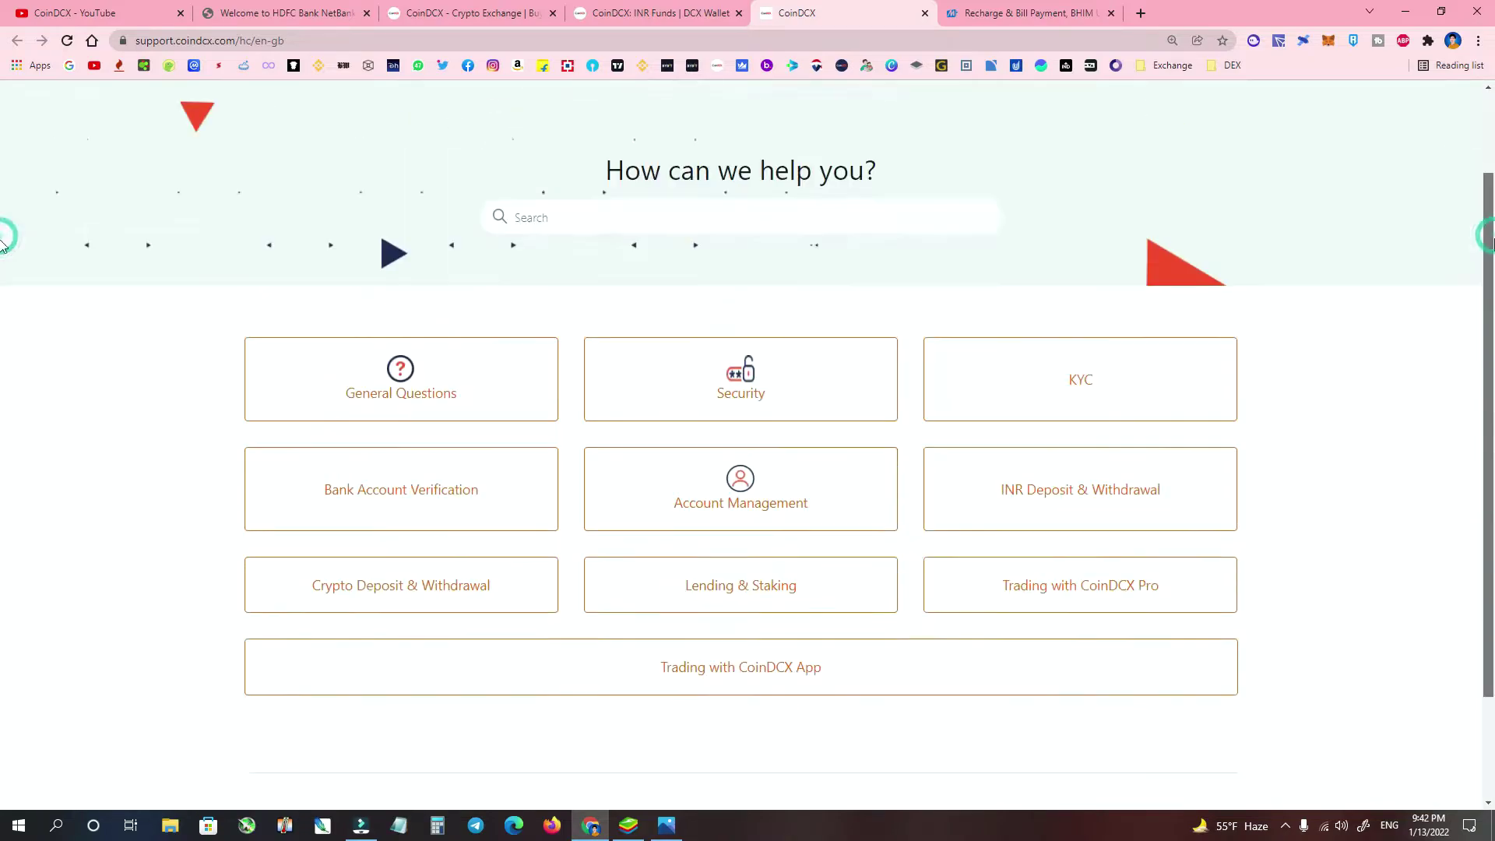
pyautogui.scroll(2, 2, 274)
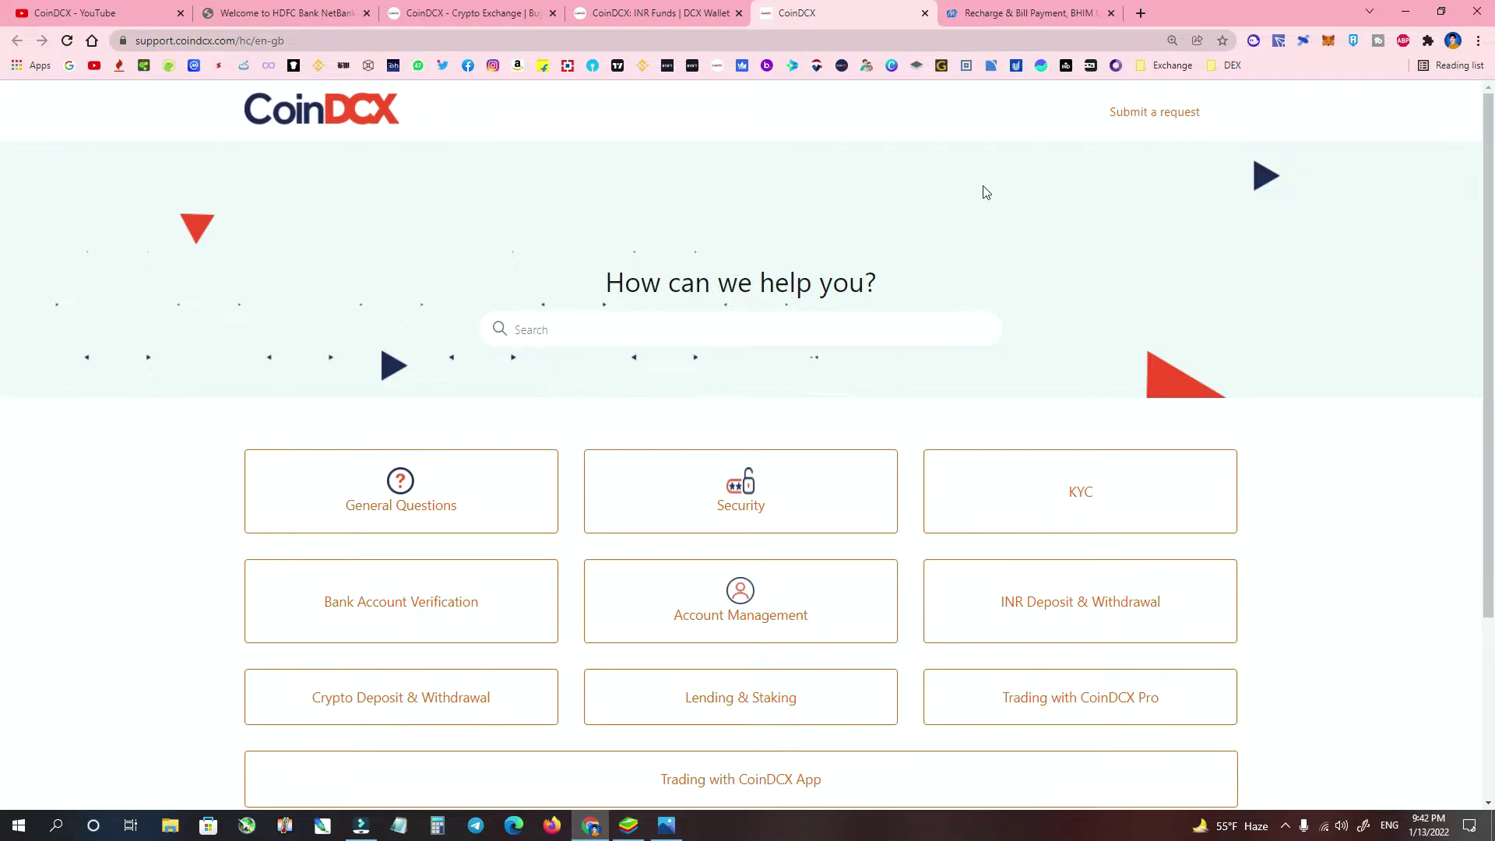
pyautogui.click(1173, 117)
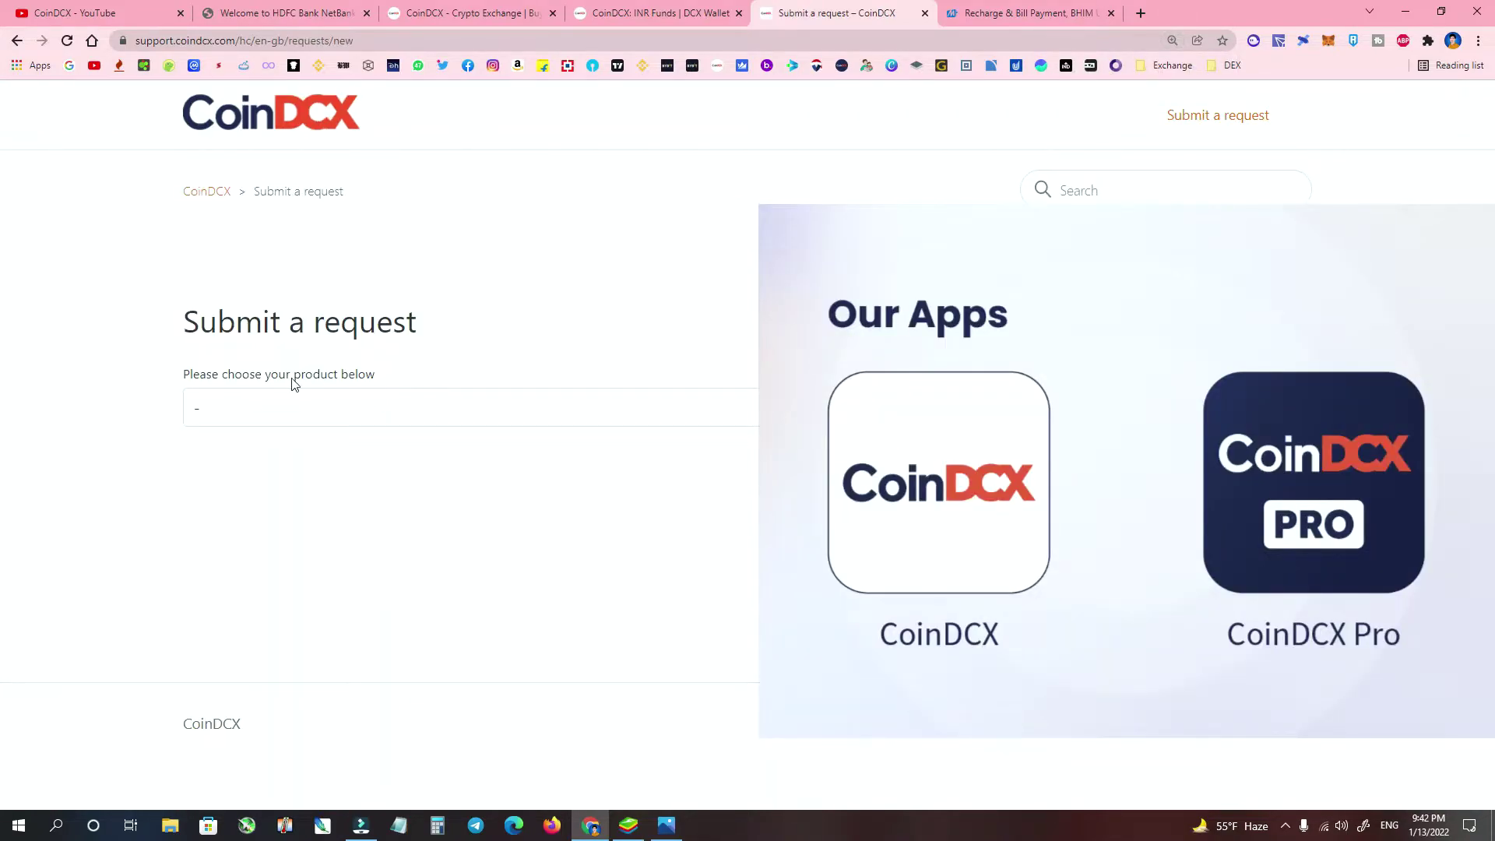
# Step: Choose CoinDCX (previously CoinDCX Go) as the product and INR Deposit and Withdrawal as the query type
pyautogui.click(349, 407)
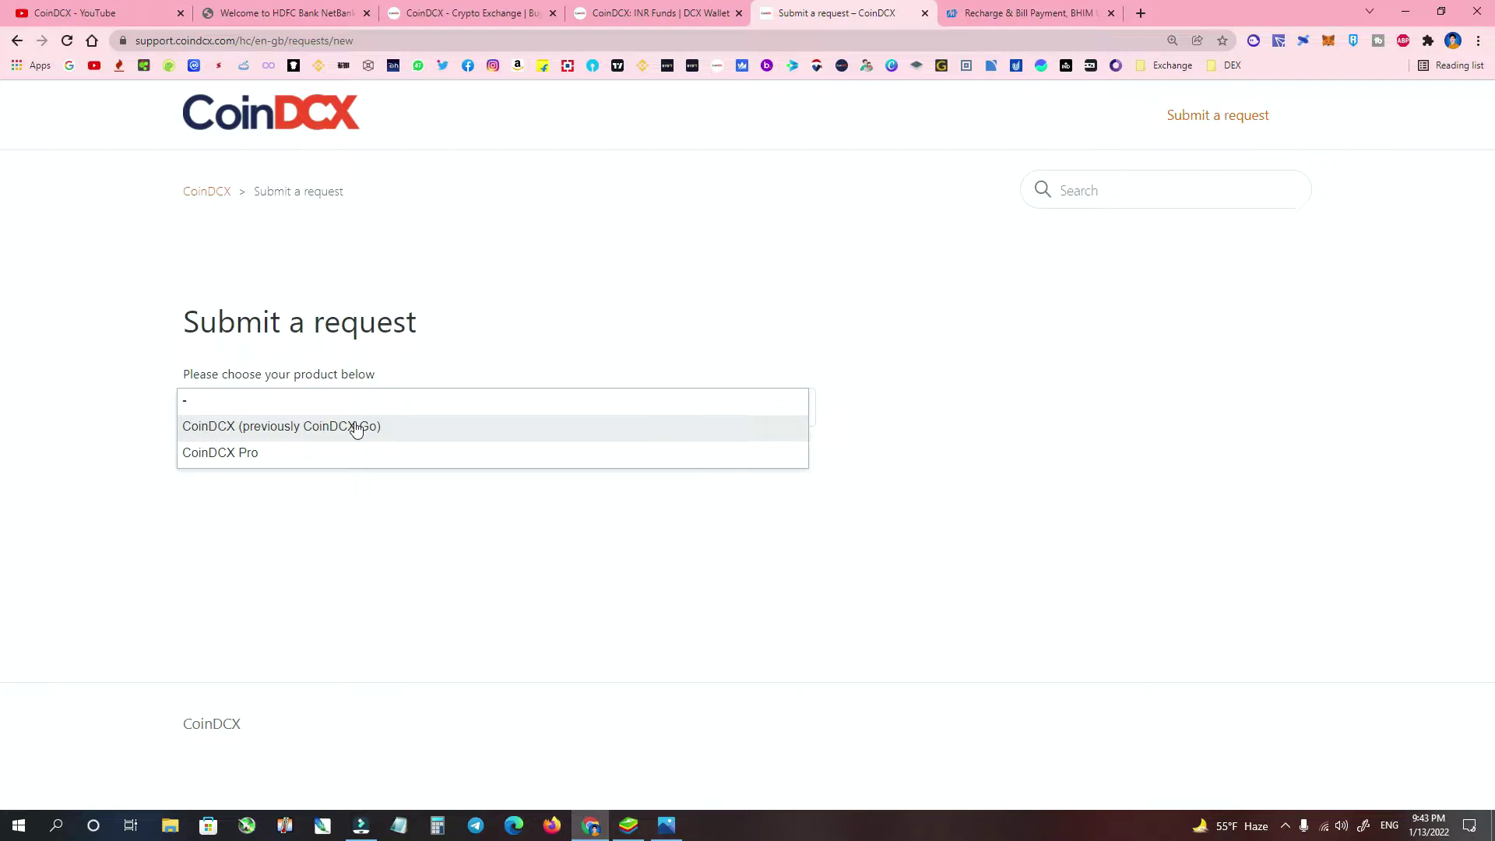
pyautogui.click(356, 429)
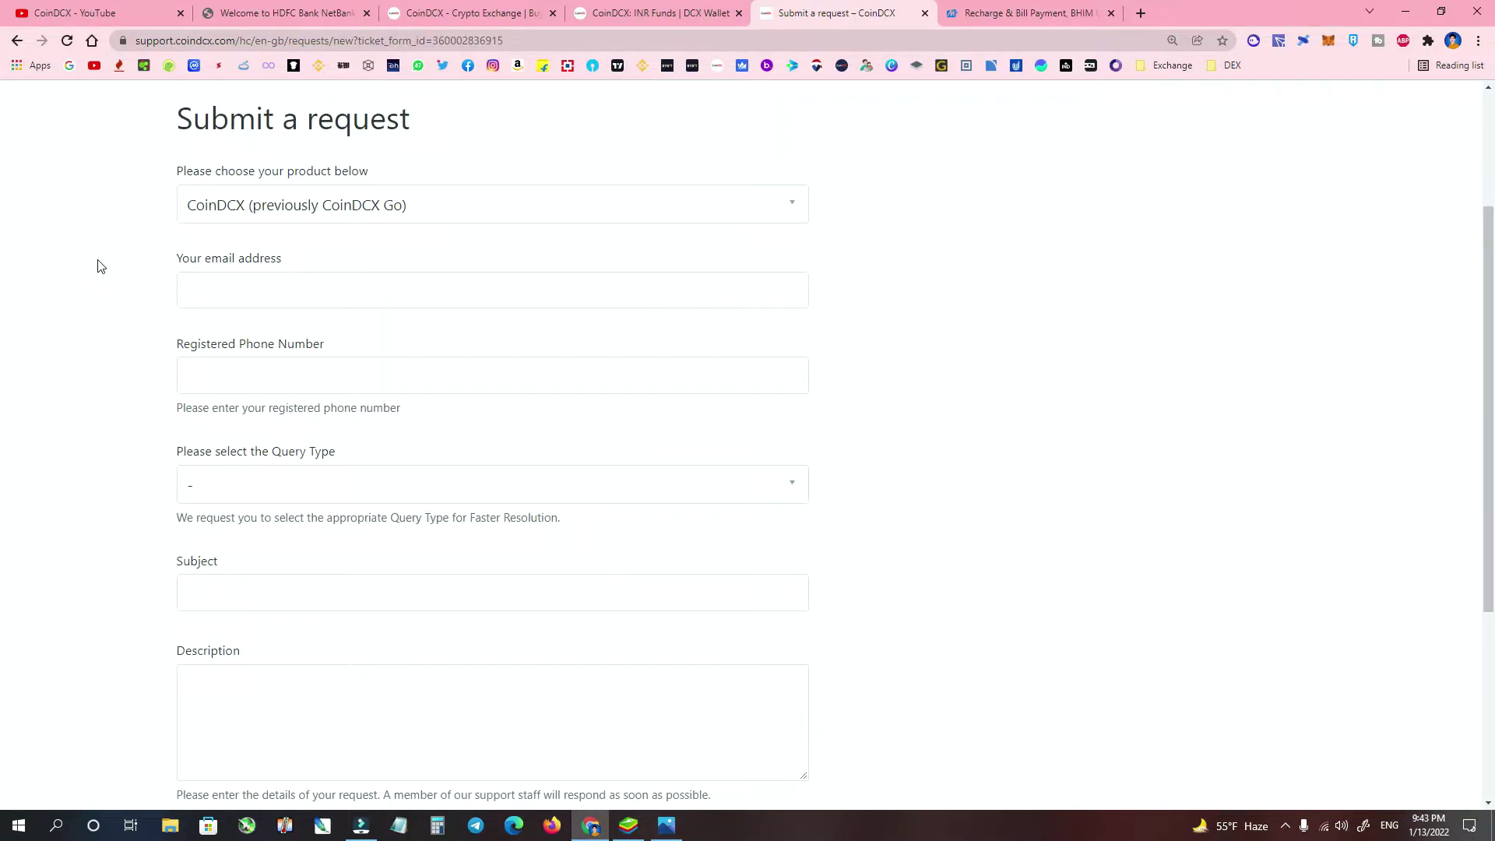
pyautogui.moveTo(144, 263); pyautogui.dragTo(290, 260)
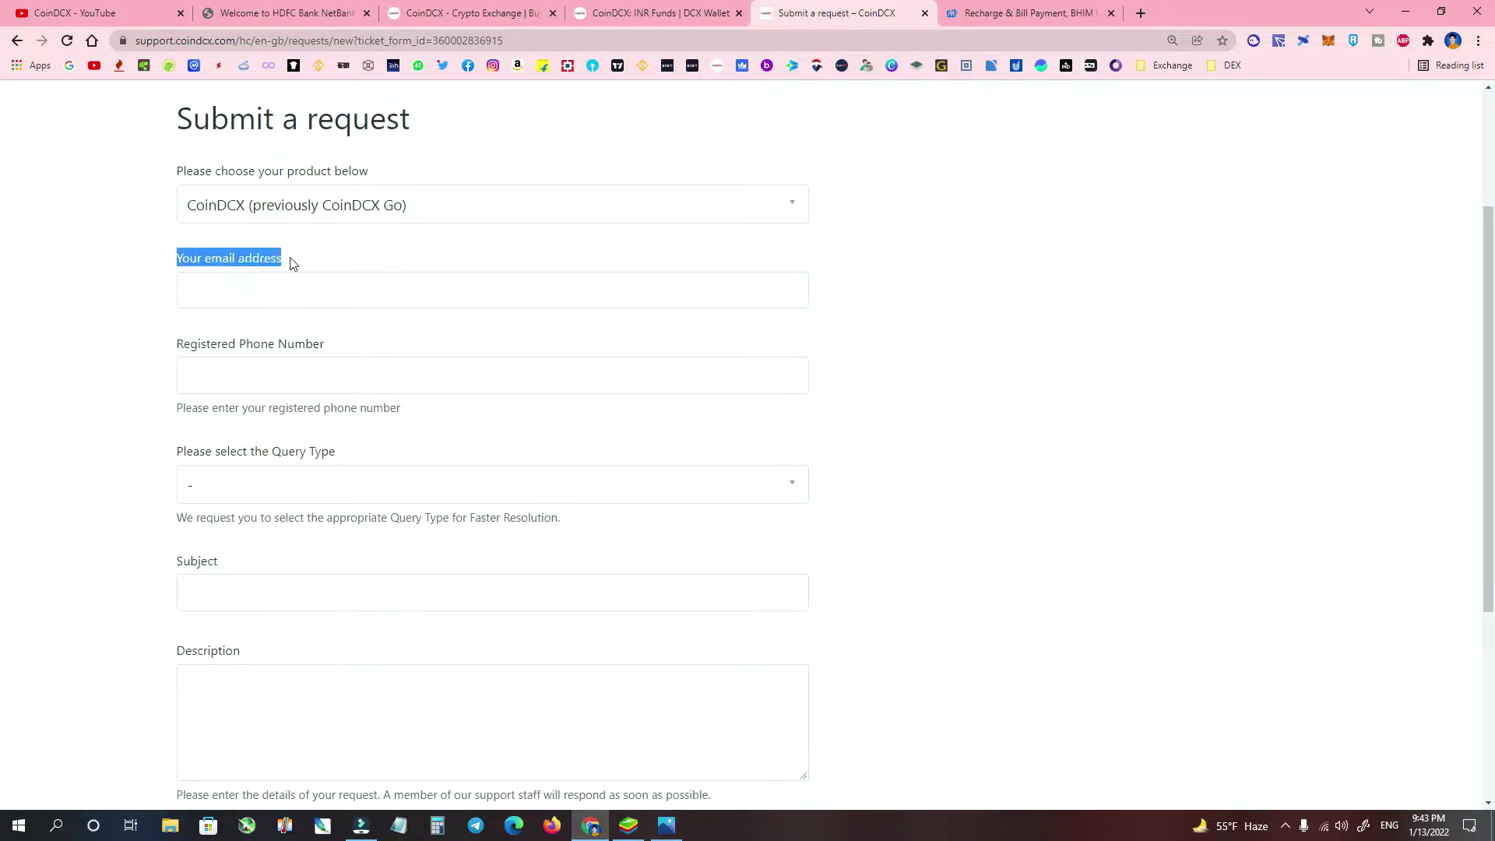
pyautogui.moveTo(154, 348); pyautogui.dragTo(316, 341)
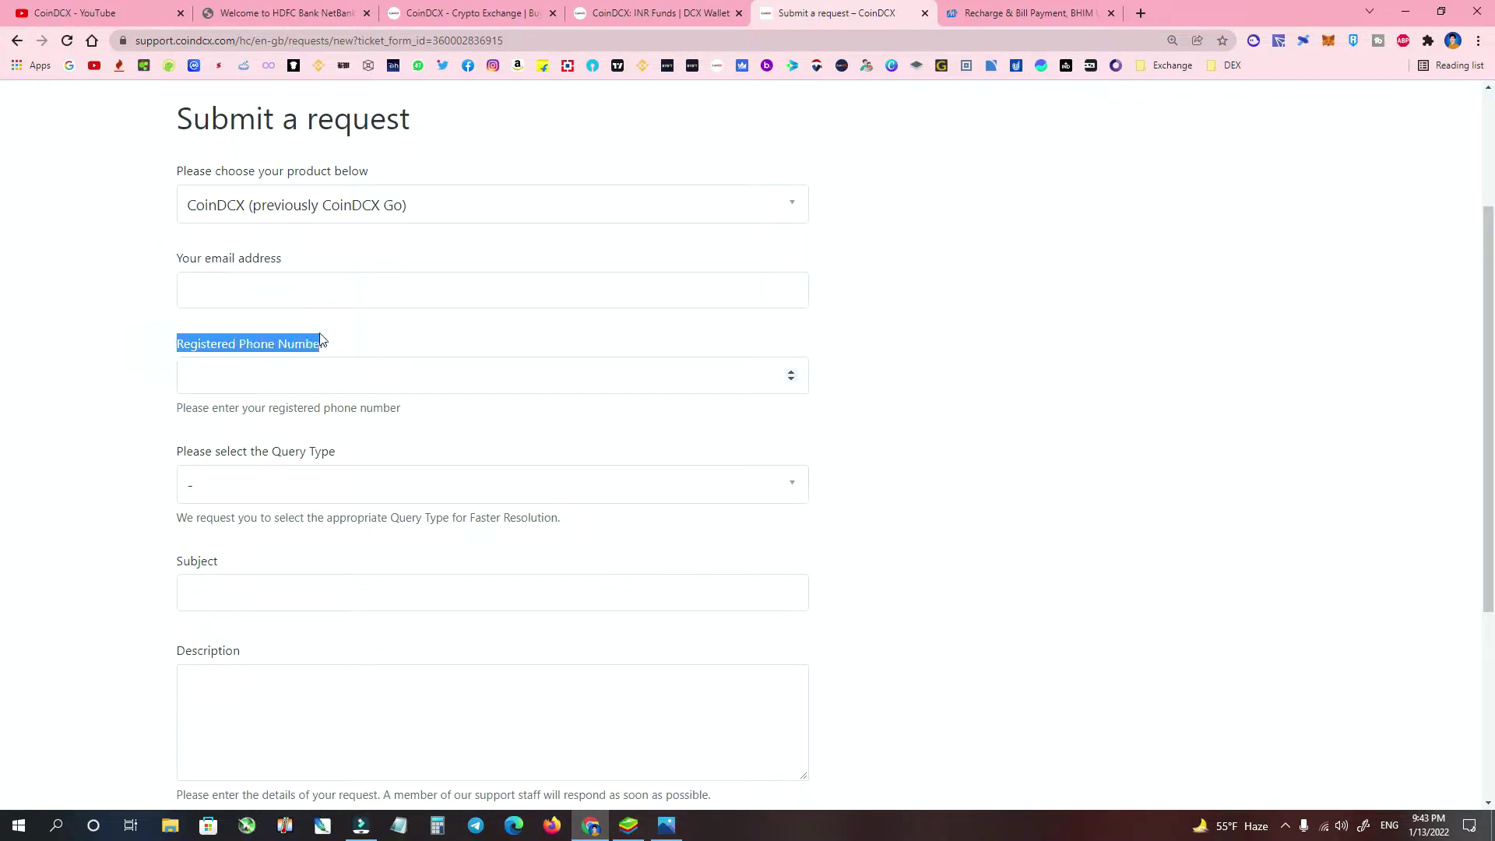
pyautogui.moveTo(358, 452); pyautogui.dragTo(274, 463)
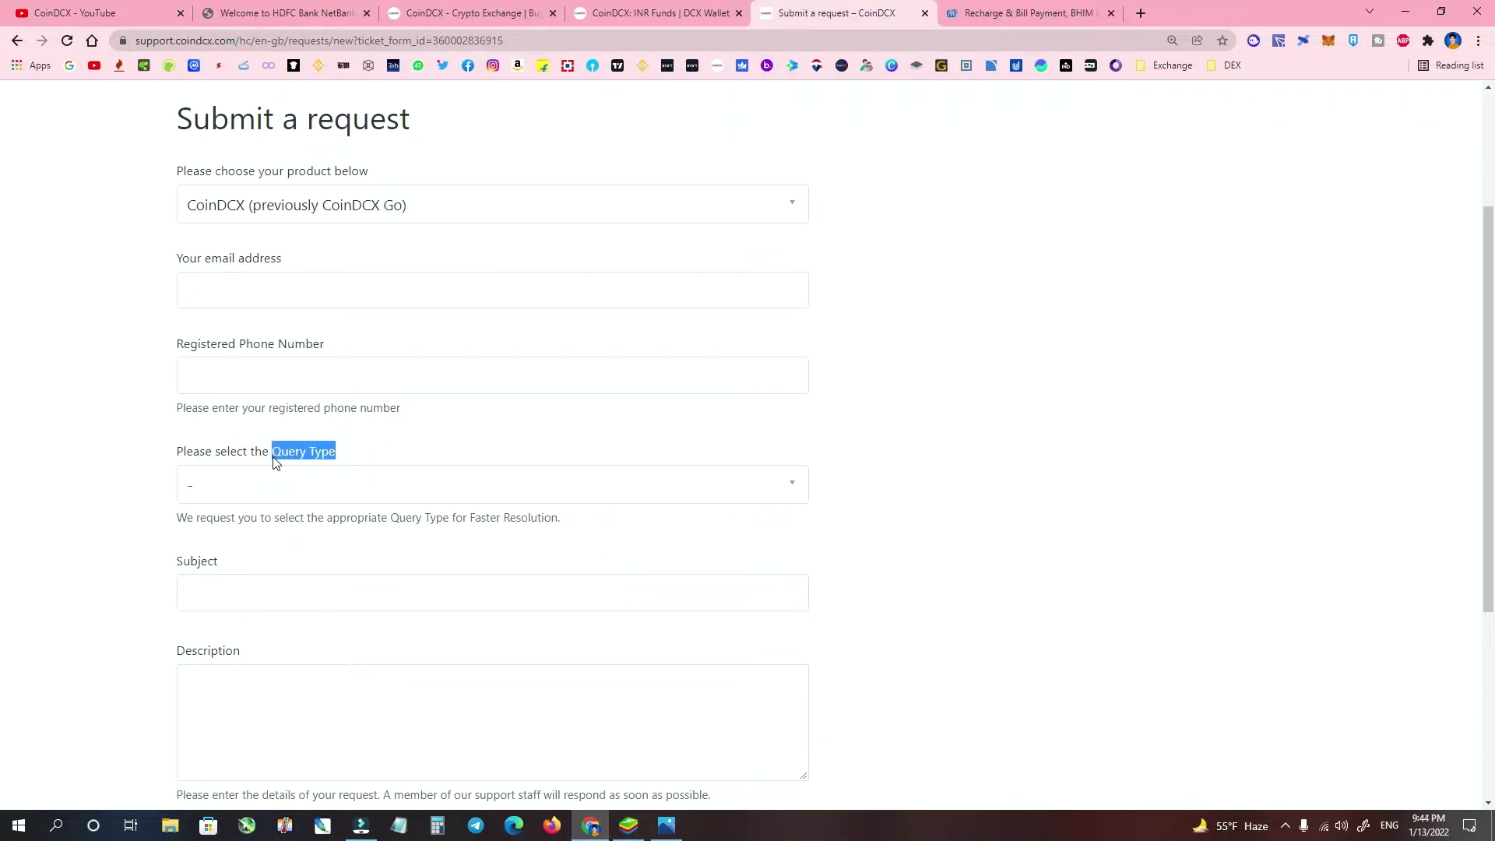
pyautogui.click(325, 489)
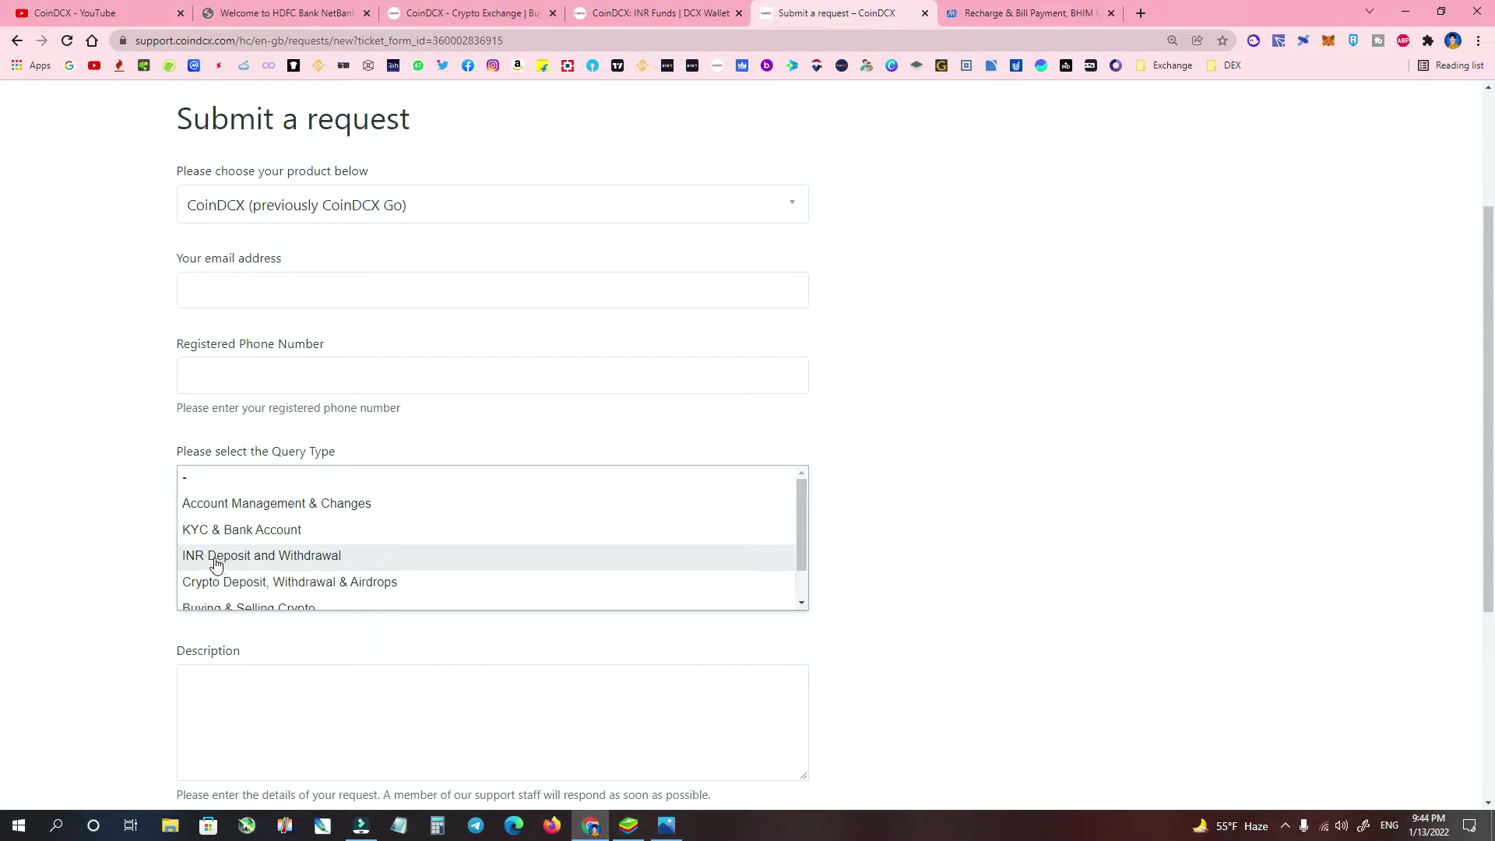
pyautogui.click(312, 561)
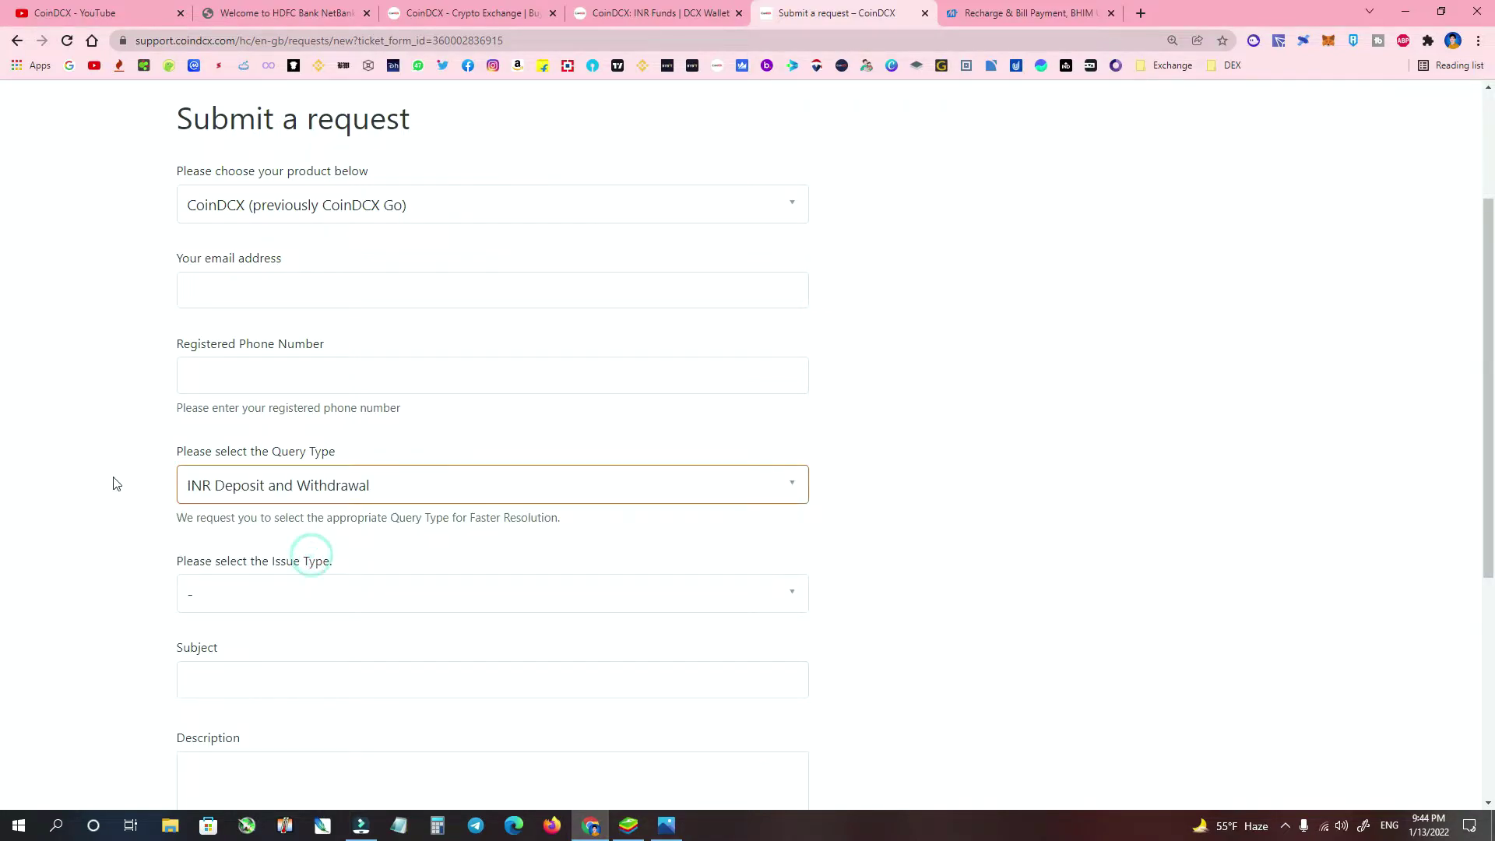
# Step: Set the issue type to INR Deposit and what the issue is about to Money Deducted But Not Reflecting in INR Wallet
pyautogui.scroll(-4, 287, 303)
pyautogui.click(288, 275)
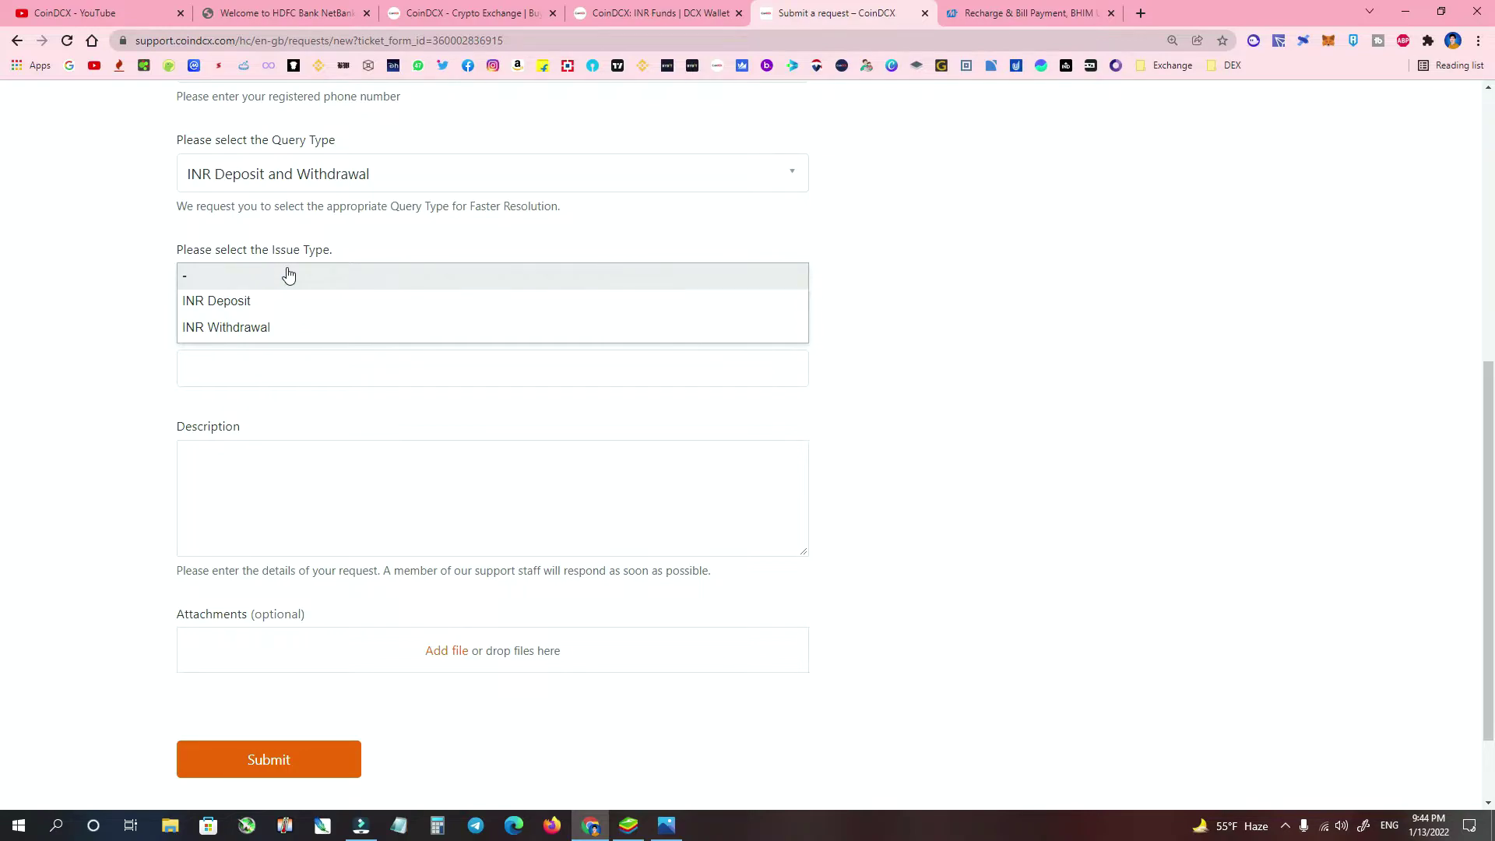
pyautogui.click(233, 302)
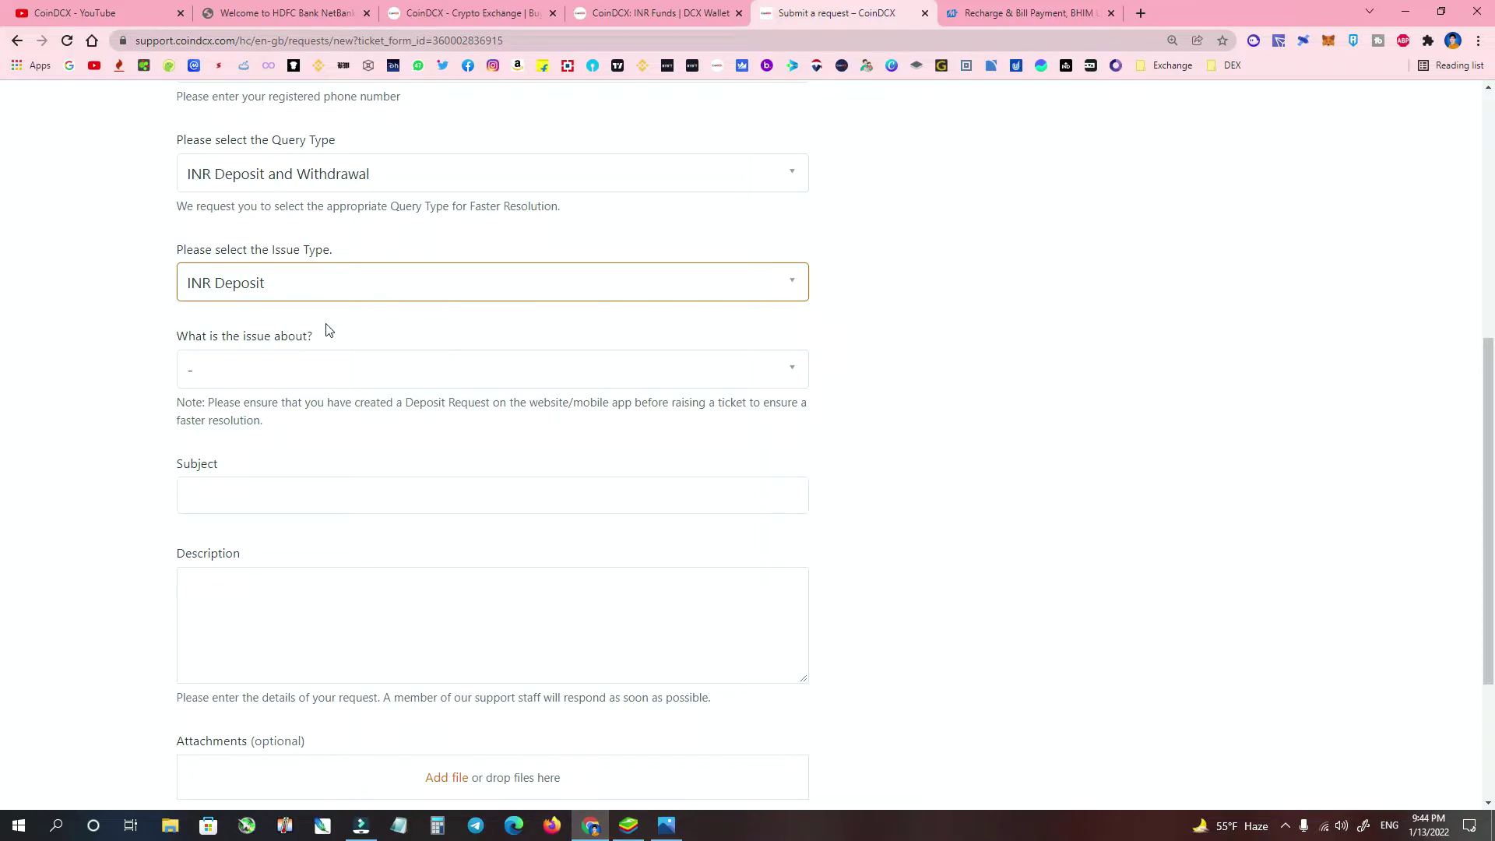
pyautogui.click(300, 374)
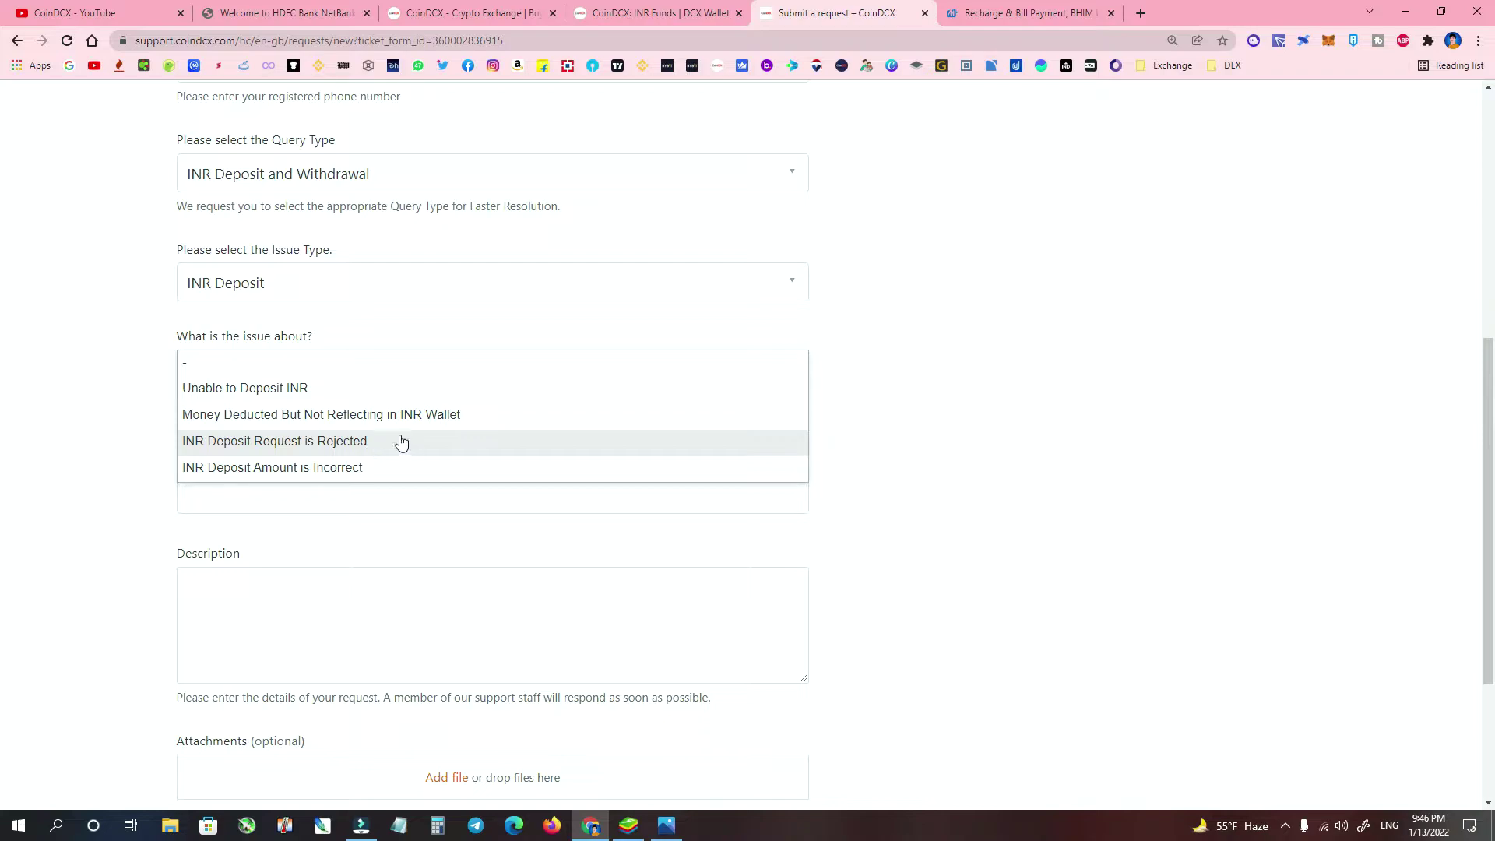
pyautogui.click(438, 420)
# Step: Choose Mobikwik Wallet as the mode of deposit and open the calendar for the payment date
pyautogui.scroll(-1, 109, 440)
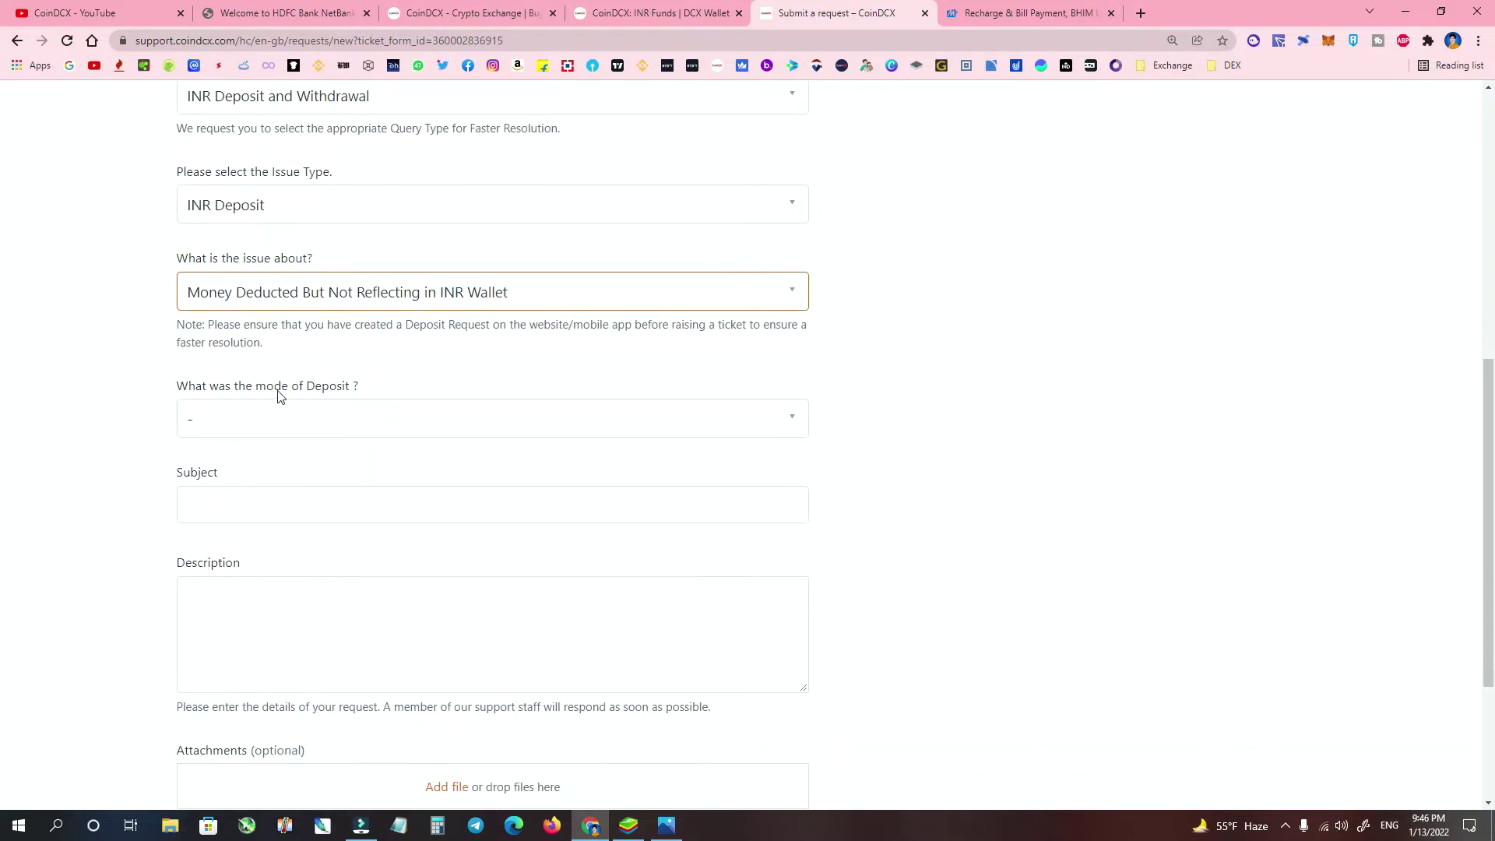
pyautogui.moveTo(265, 390); pyautogui.dragTo(418, 376)
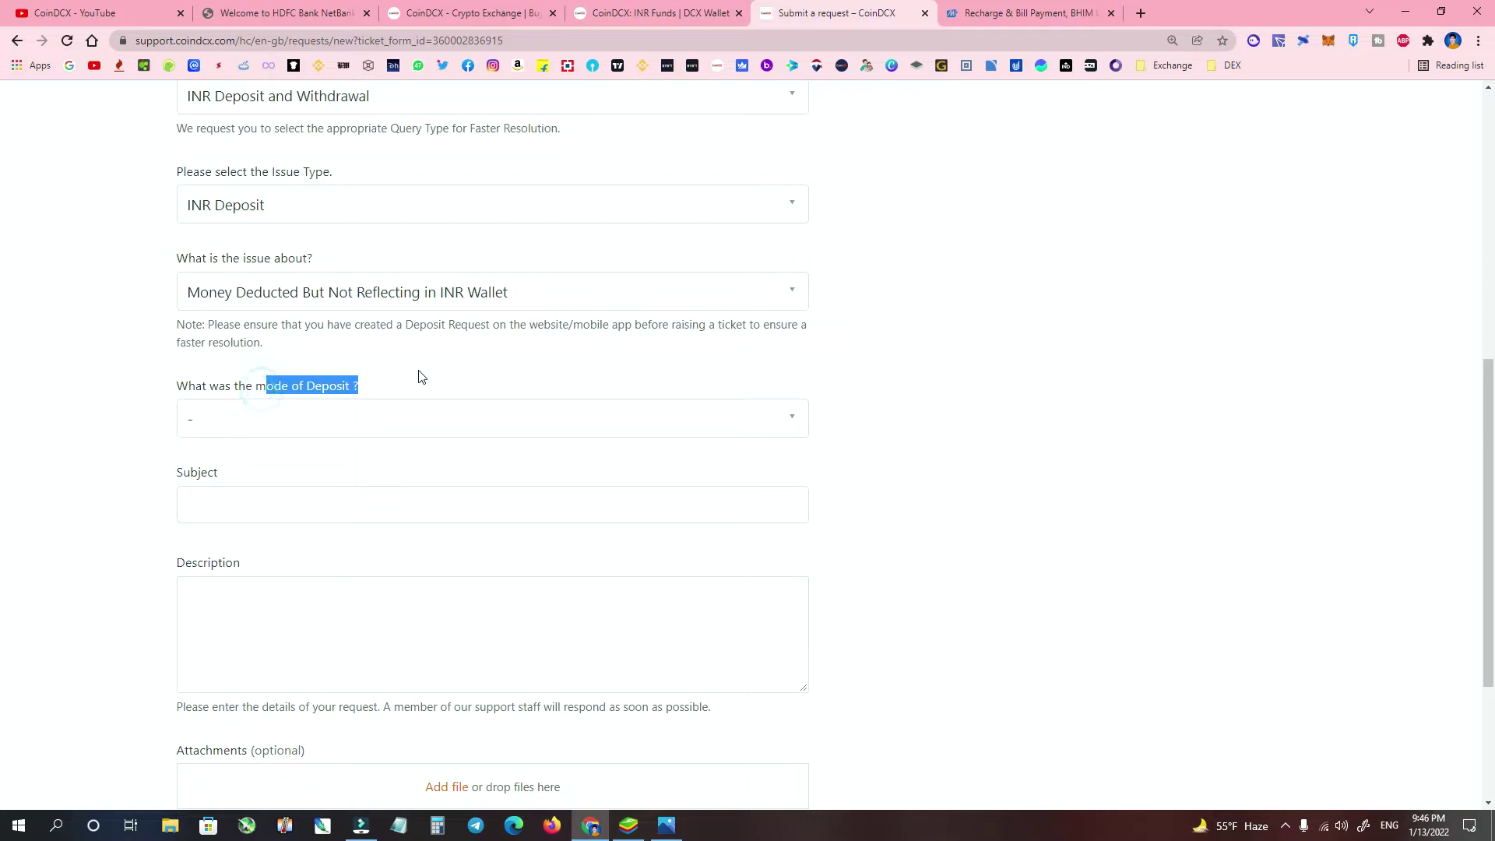
pyautogui.click(418, 377)
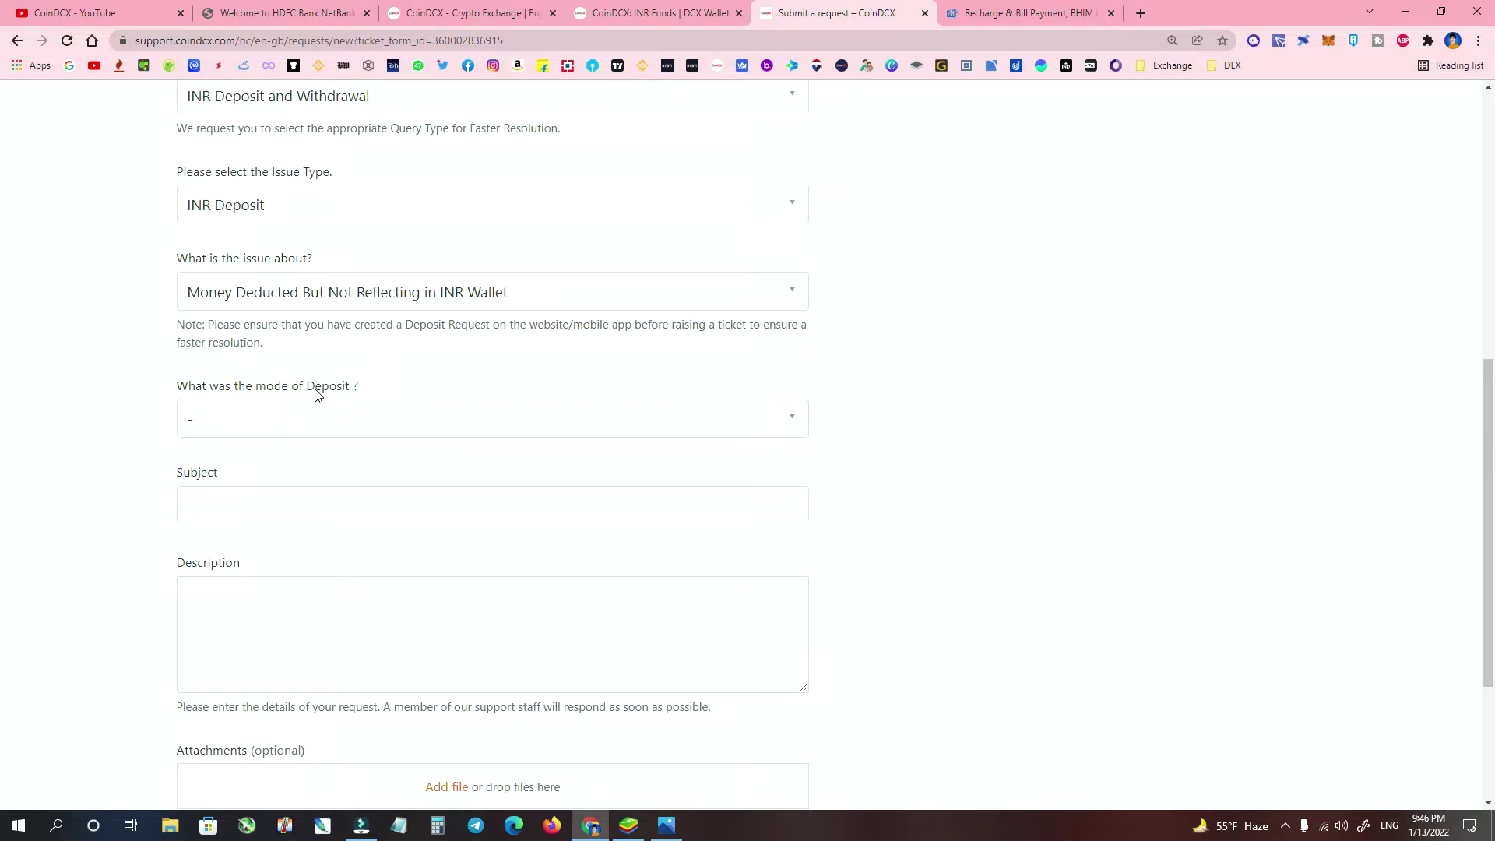
pyautogui.click(257, 419)
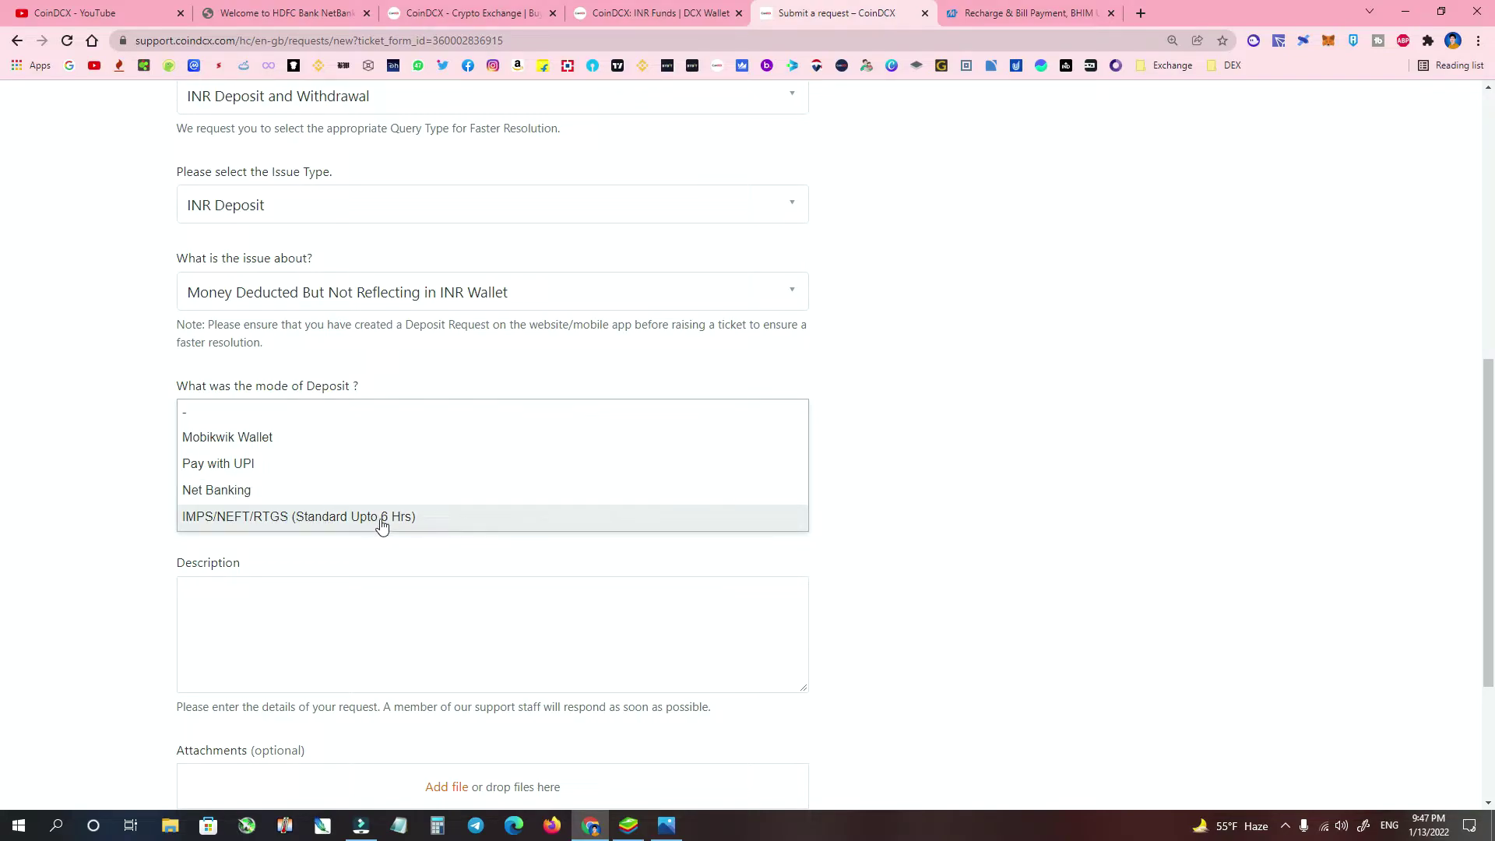
pyautogui.click(227, 437)
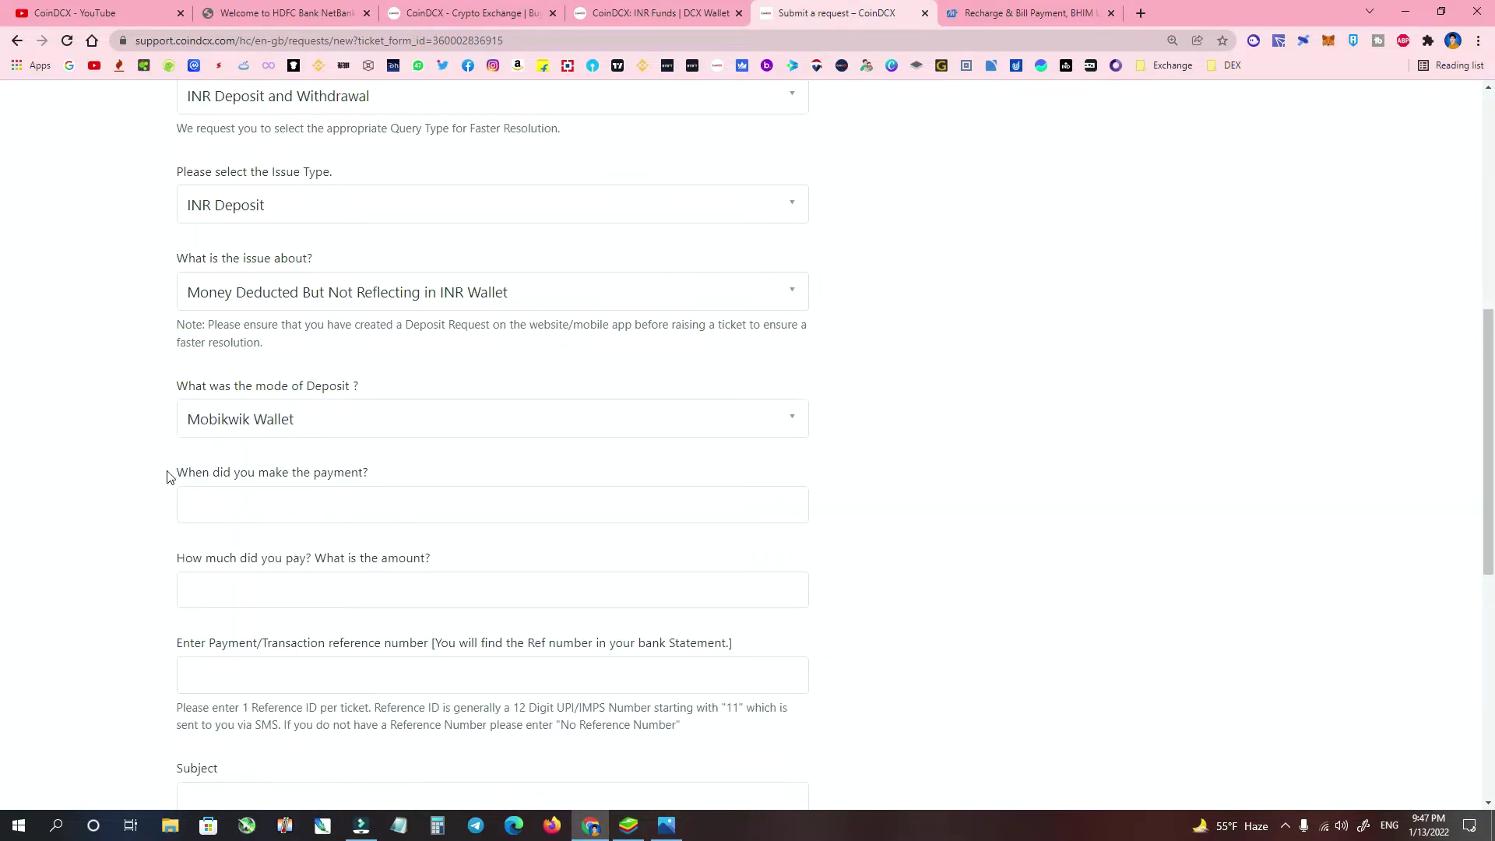
pyautogui.moveTo(168, 473); pyautogui.dragTo(385, 477)
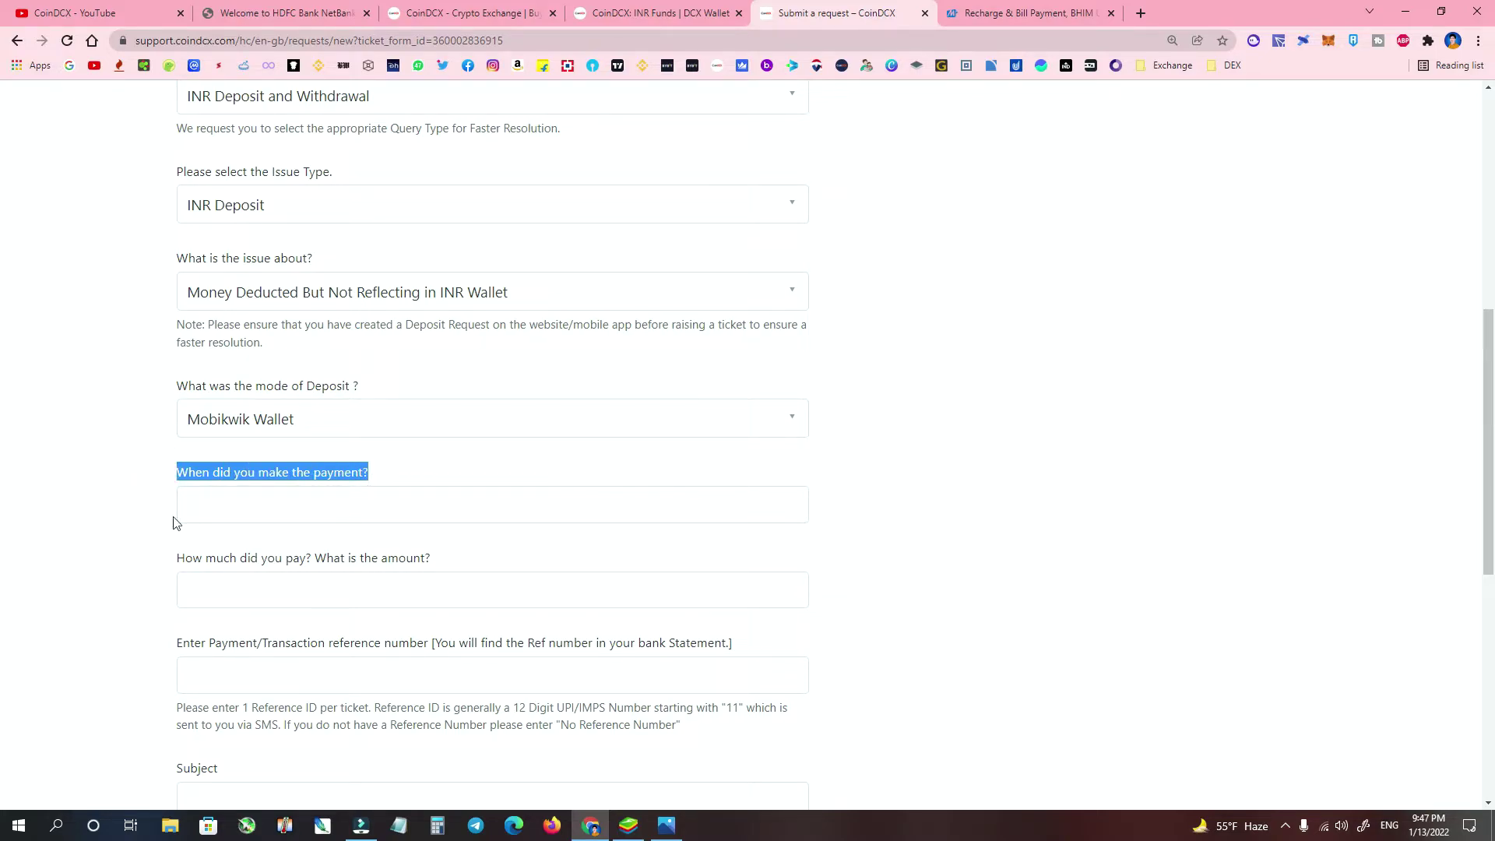
pyautogui.click(252, 502)
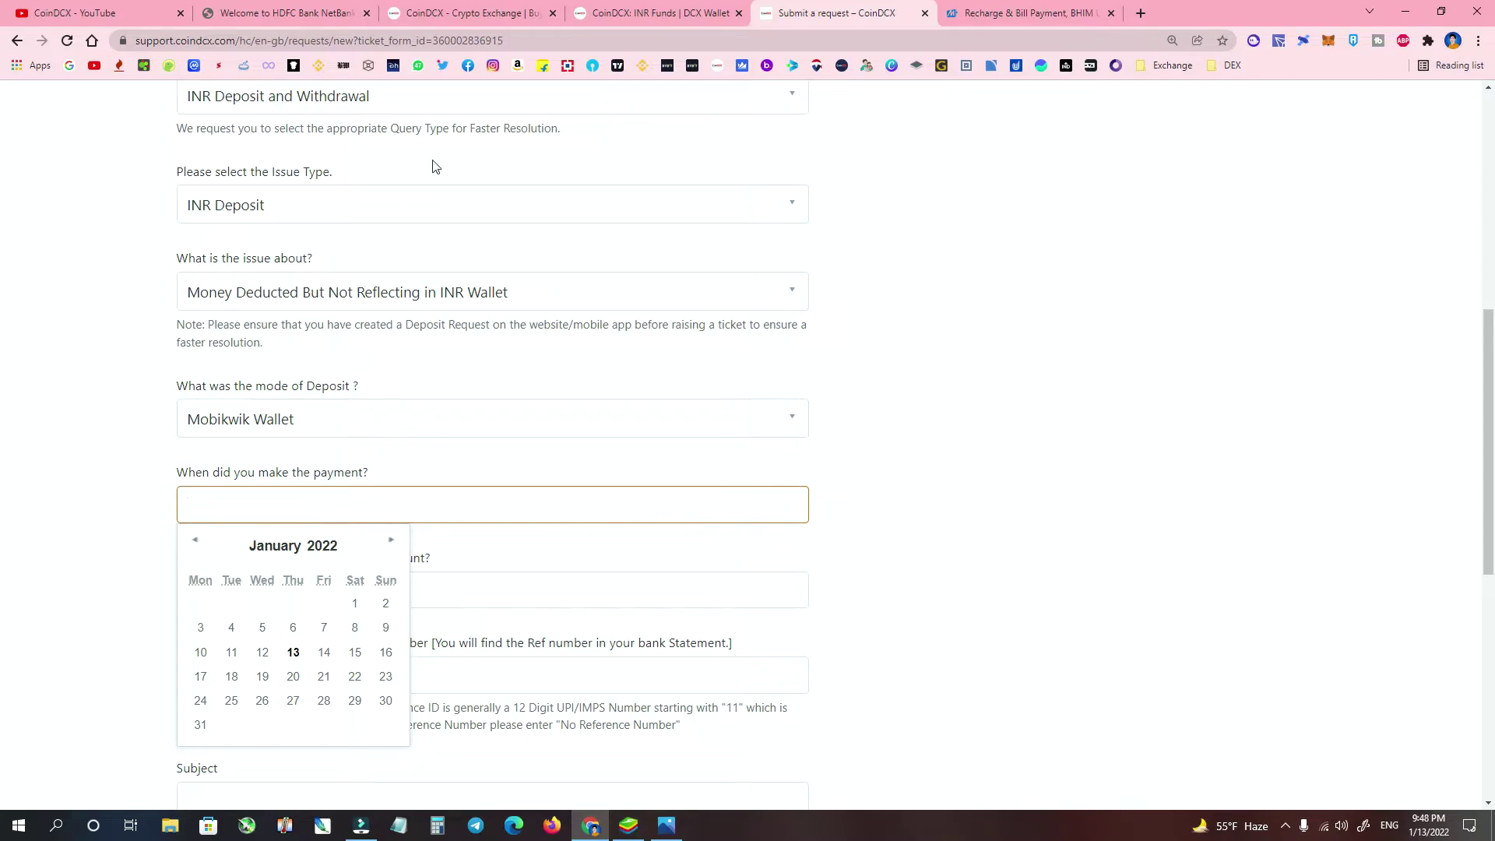
# Step: Switch to the CoinDCX app in BlueStacks and view the details of the most recent Indian Rupee deposit in the account's past transactions
pyautogui.click(628, 830)
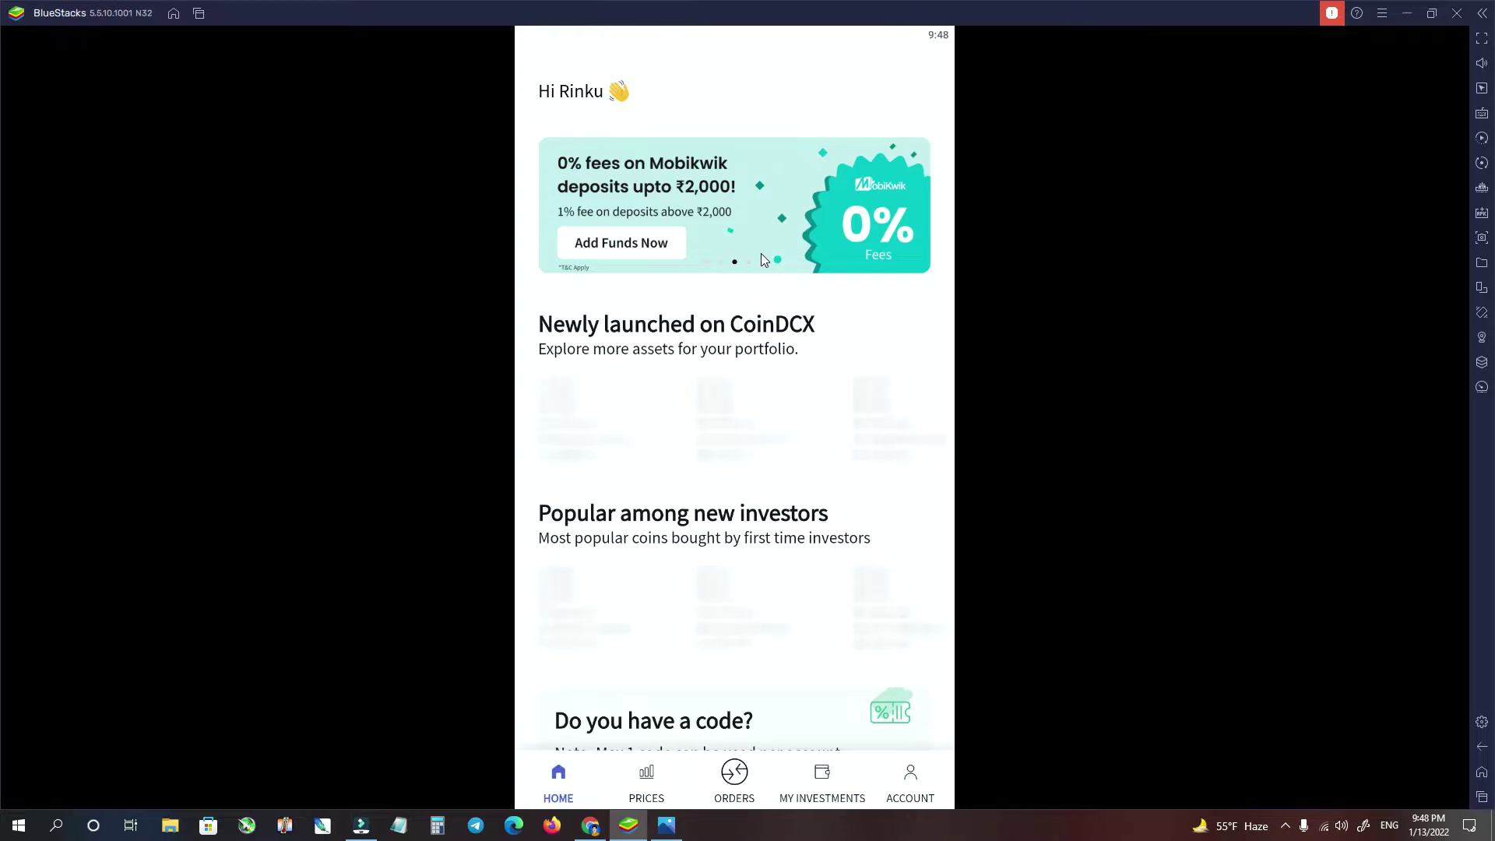
pyautogui.click(925, 789)
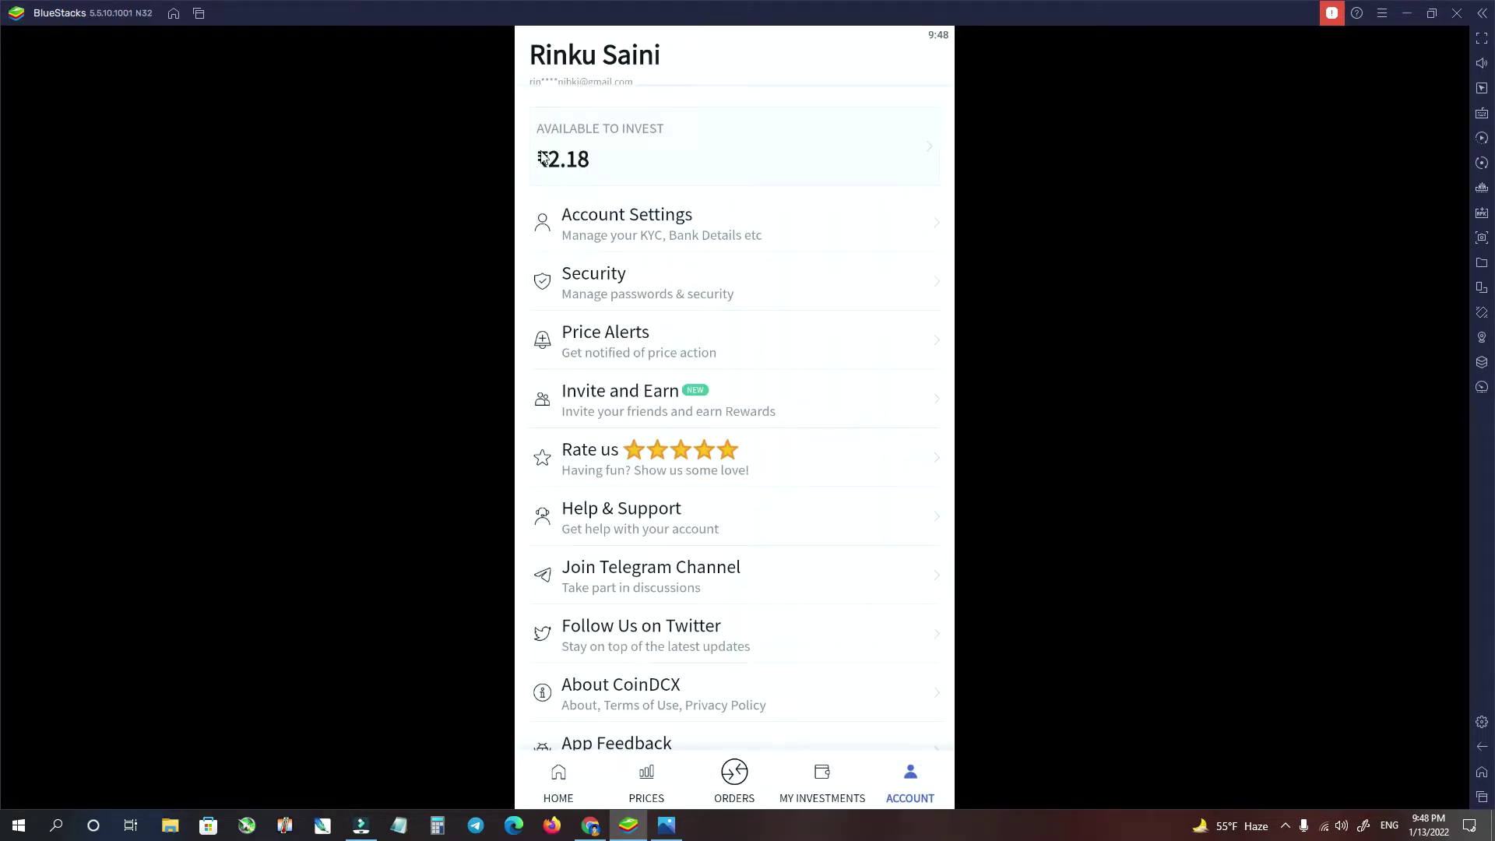
pyautogui.click(657, 159)
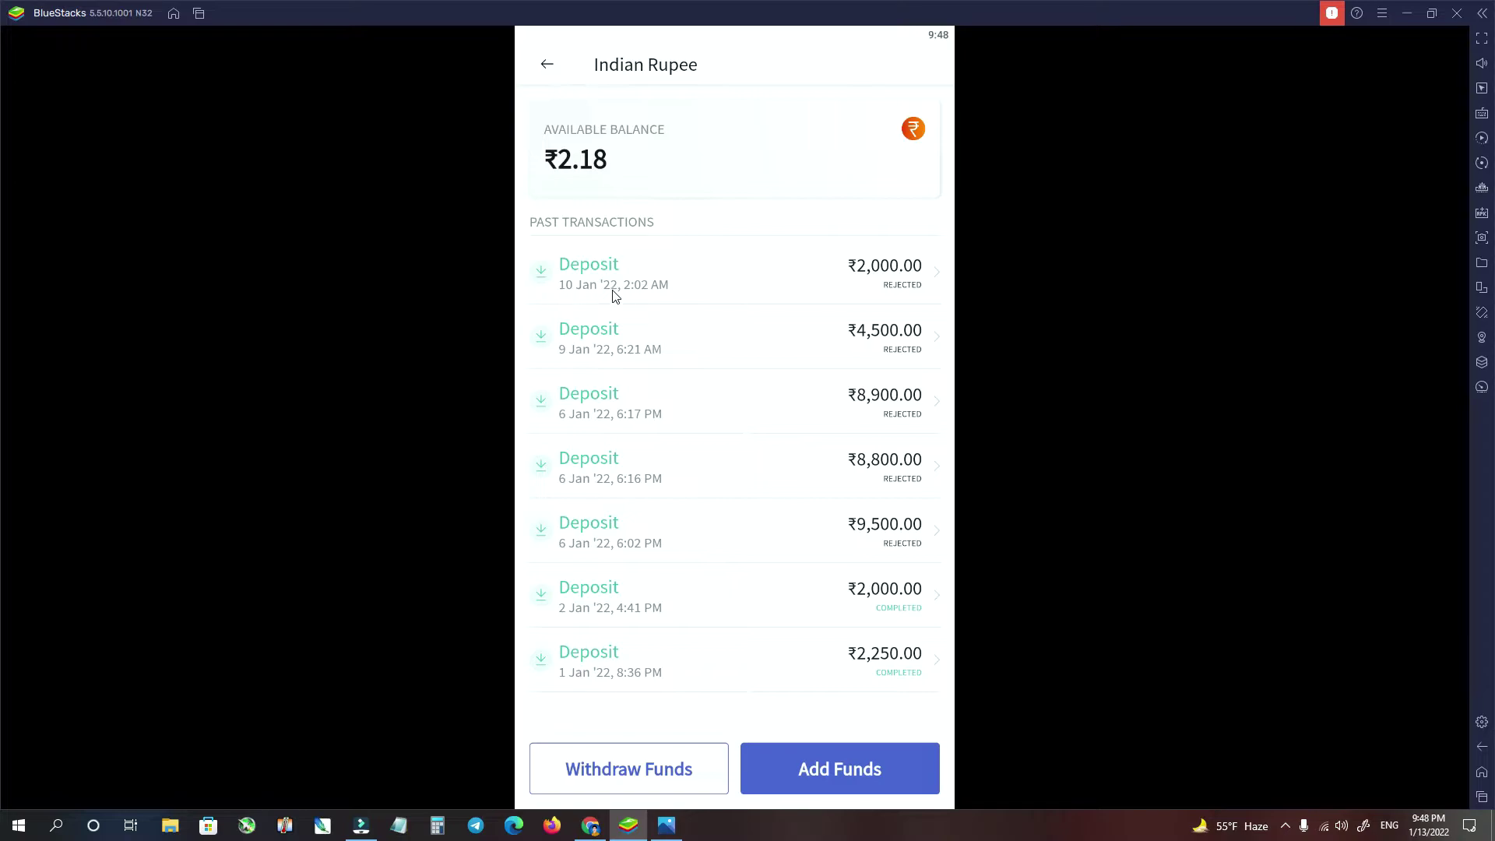
pyautogui.click(948, 278)
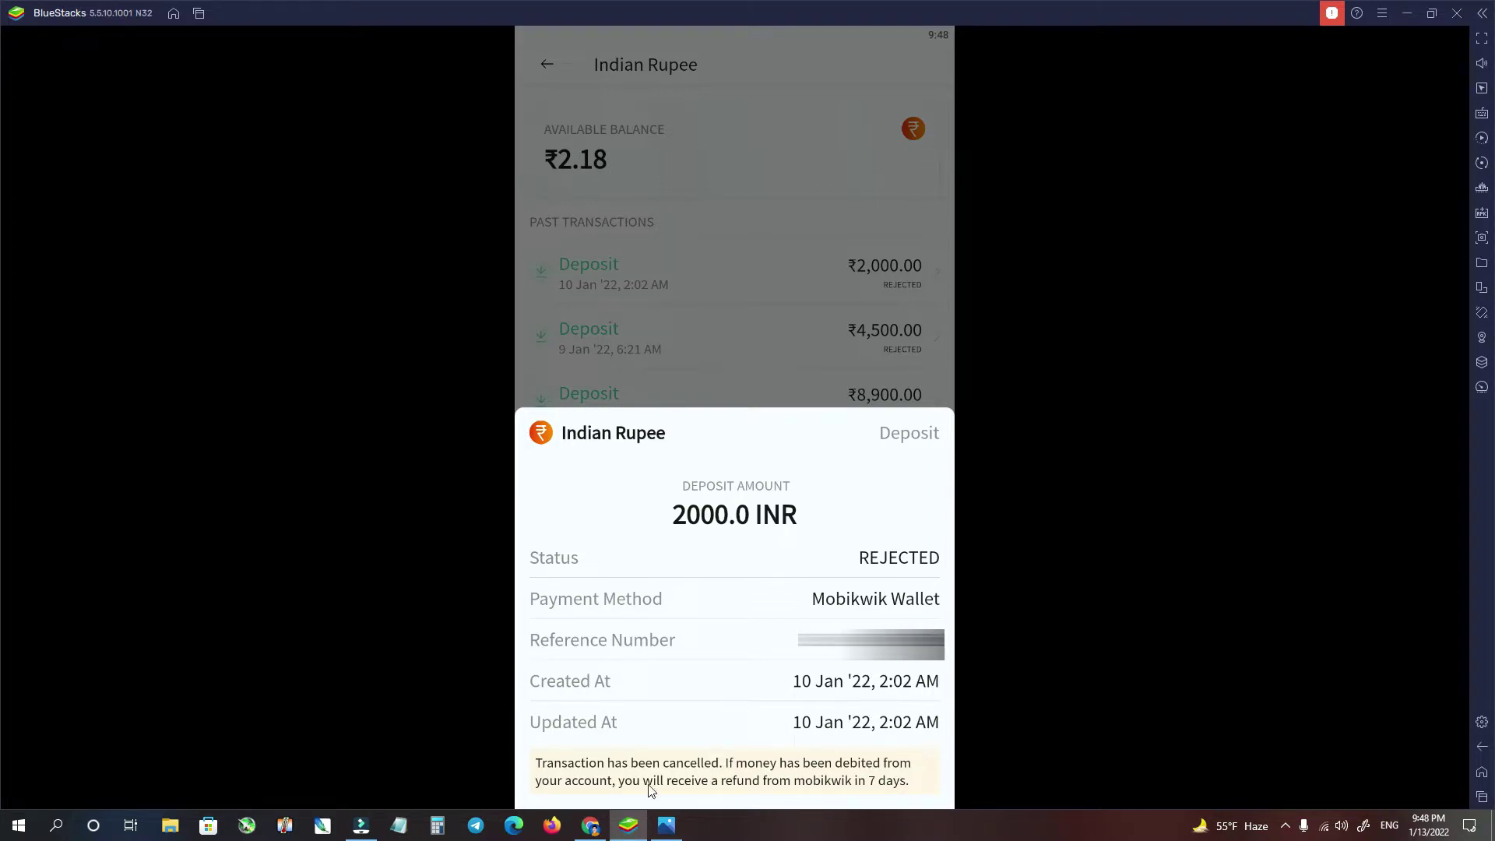
# Step: Return to the request form in Chrome, set the payment date to 13 January, 2022 and enter 100 as the amount paid
pyautogui.moveTo(592, 831)
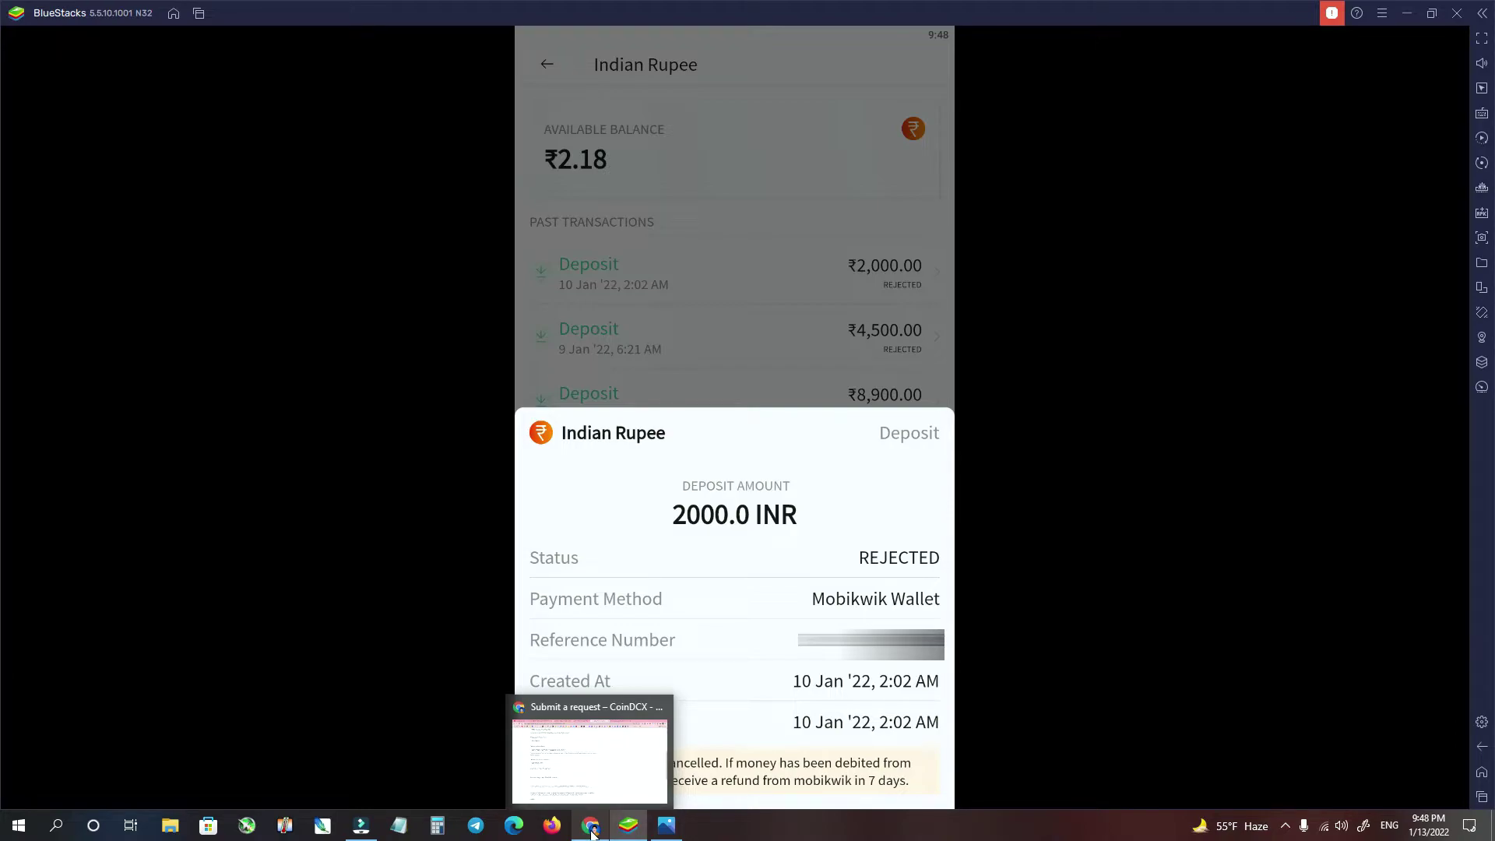
pyautogui.click(591, 832)
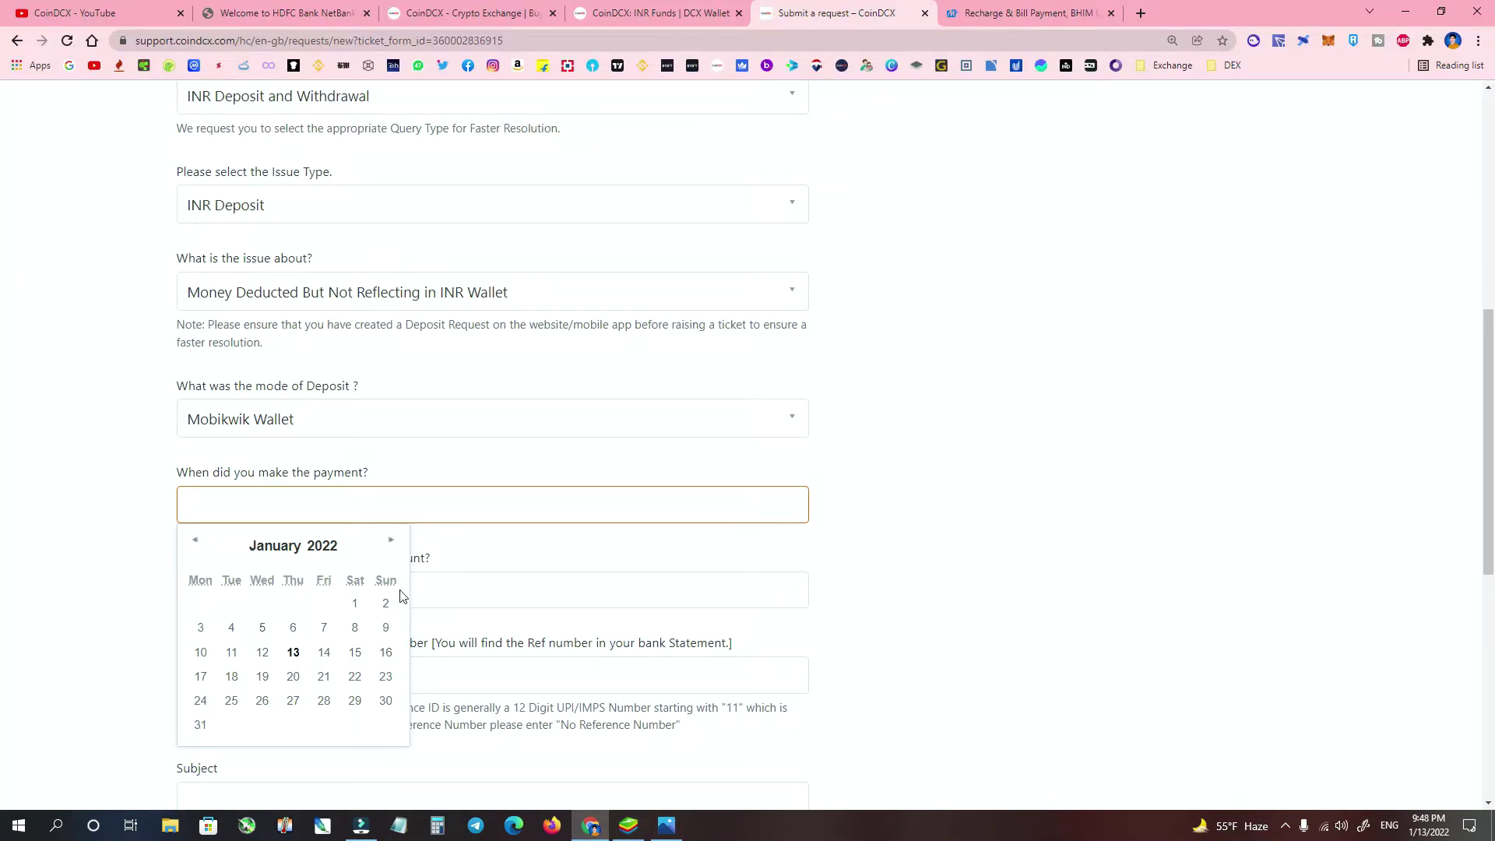
pyautogui.click(295, 657)
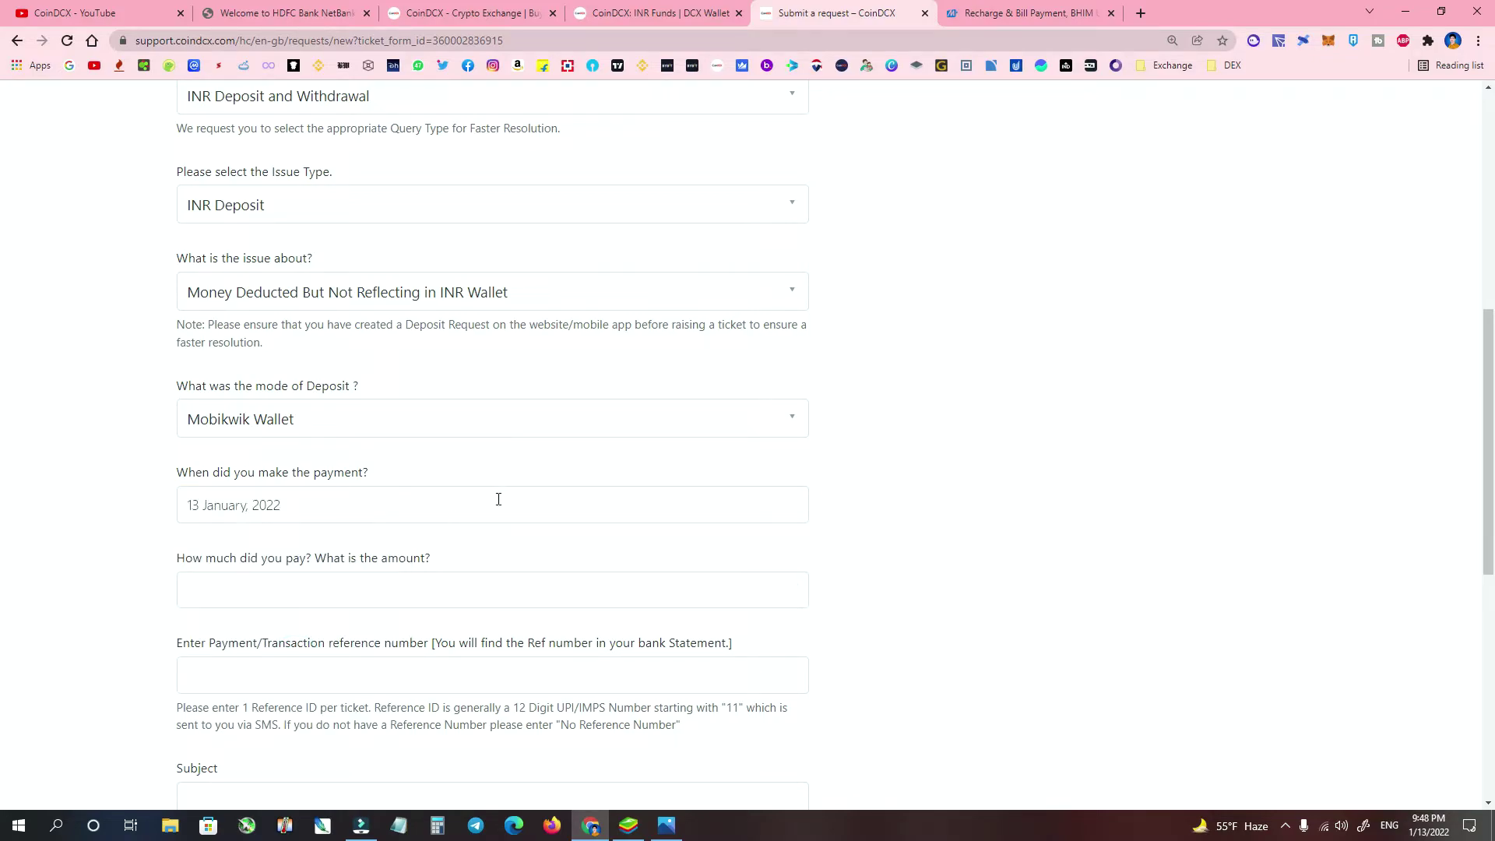
pyautogui.scroll(-4, 343, 543)
pyautogui.moveTo(179, 247); pyautogui.dragTo(301, 249)
pyautogui.moveTo(460, 247); pyautogui.dragTo(322, 257)
pyautogui.click(295, 284)
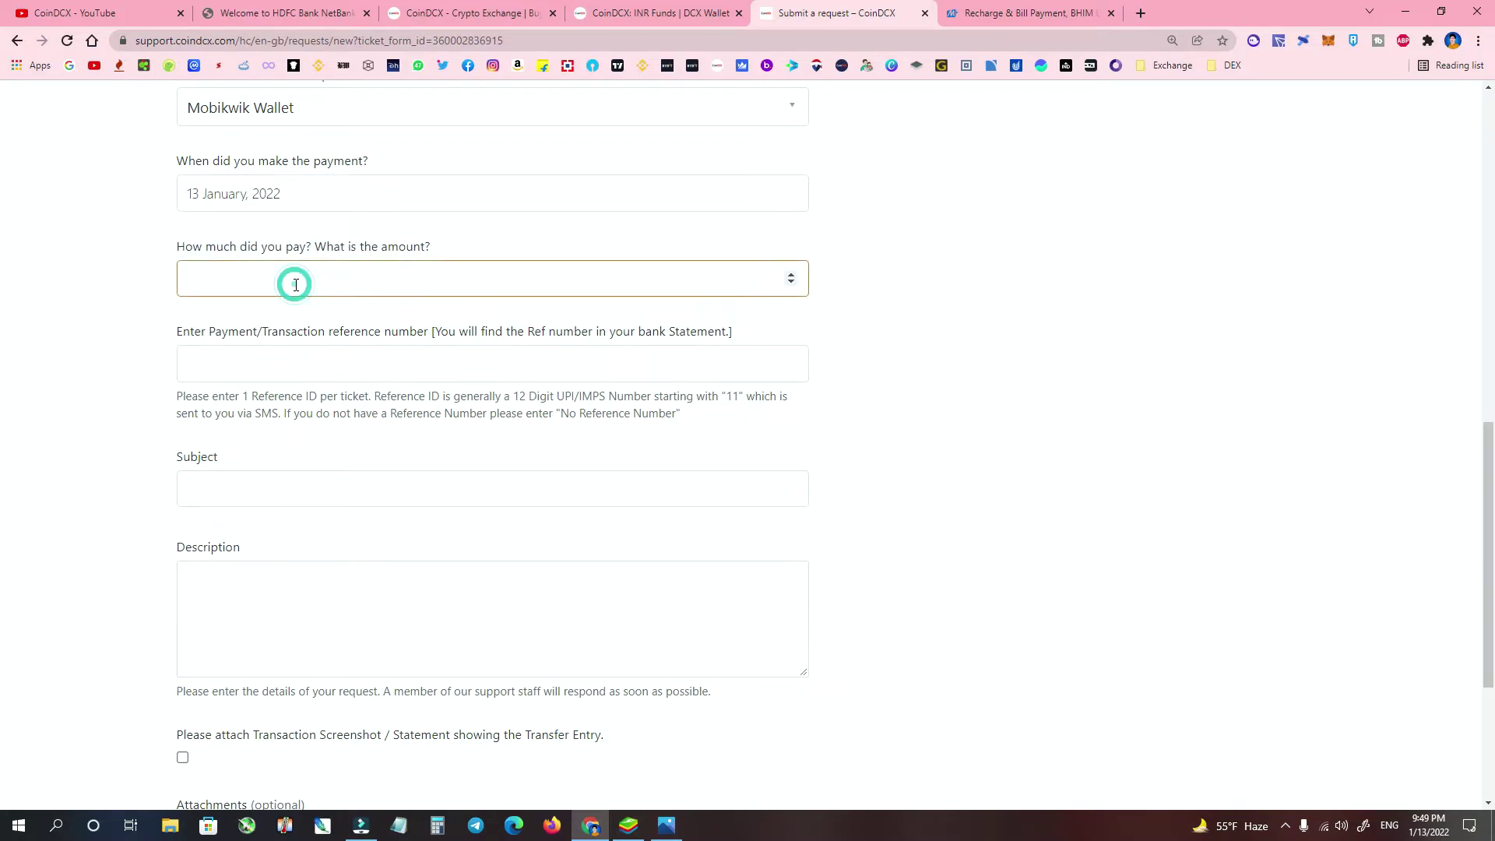
pyautogui.write('100')
pyautogui.click(83, 307)
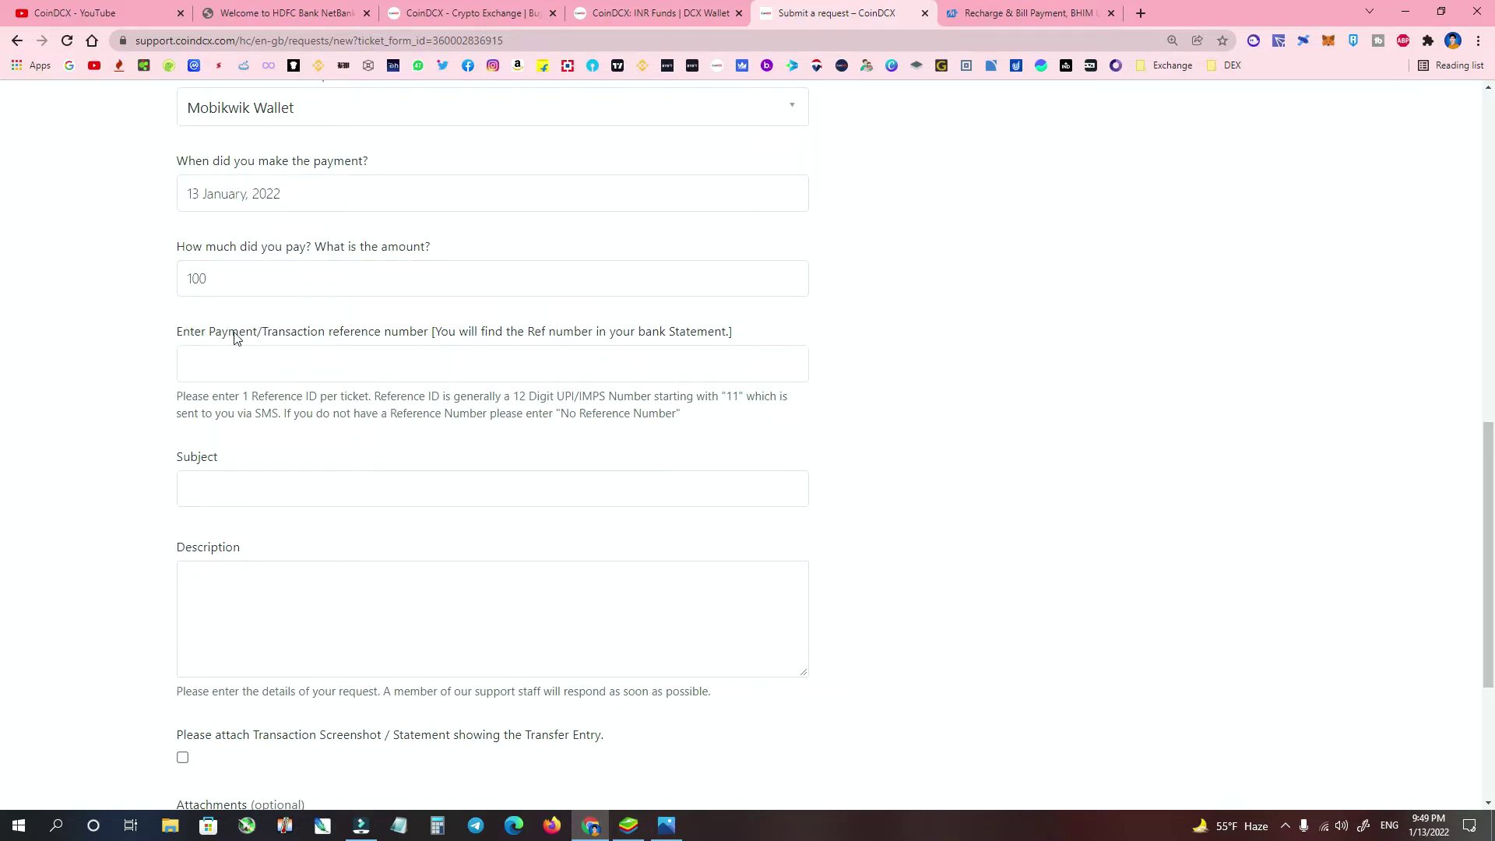
# Step: Activate the payment/transaction reference number field, and switch to Photos to view the MobiKwik app screenshot
pyautogui.moveTo(263, 333); pyautogui.dragTo(432, 339)
pyautogui.scroll(1, 267, 343)
pyautogui.moveTo(258, 345); pyautogui.dragTo(433, 360)
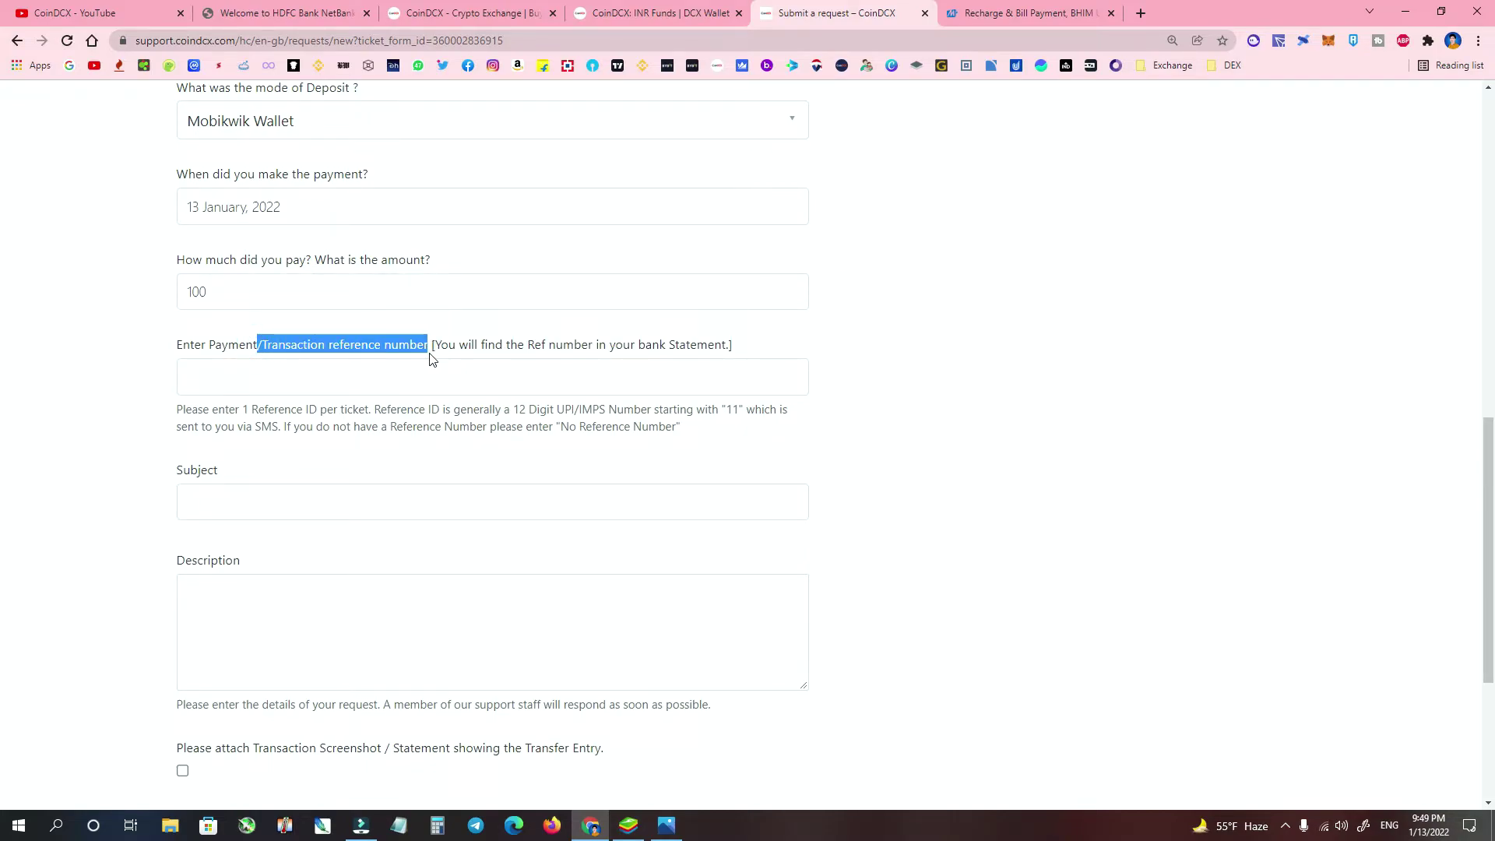
pyautogui.click(425, 353)
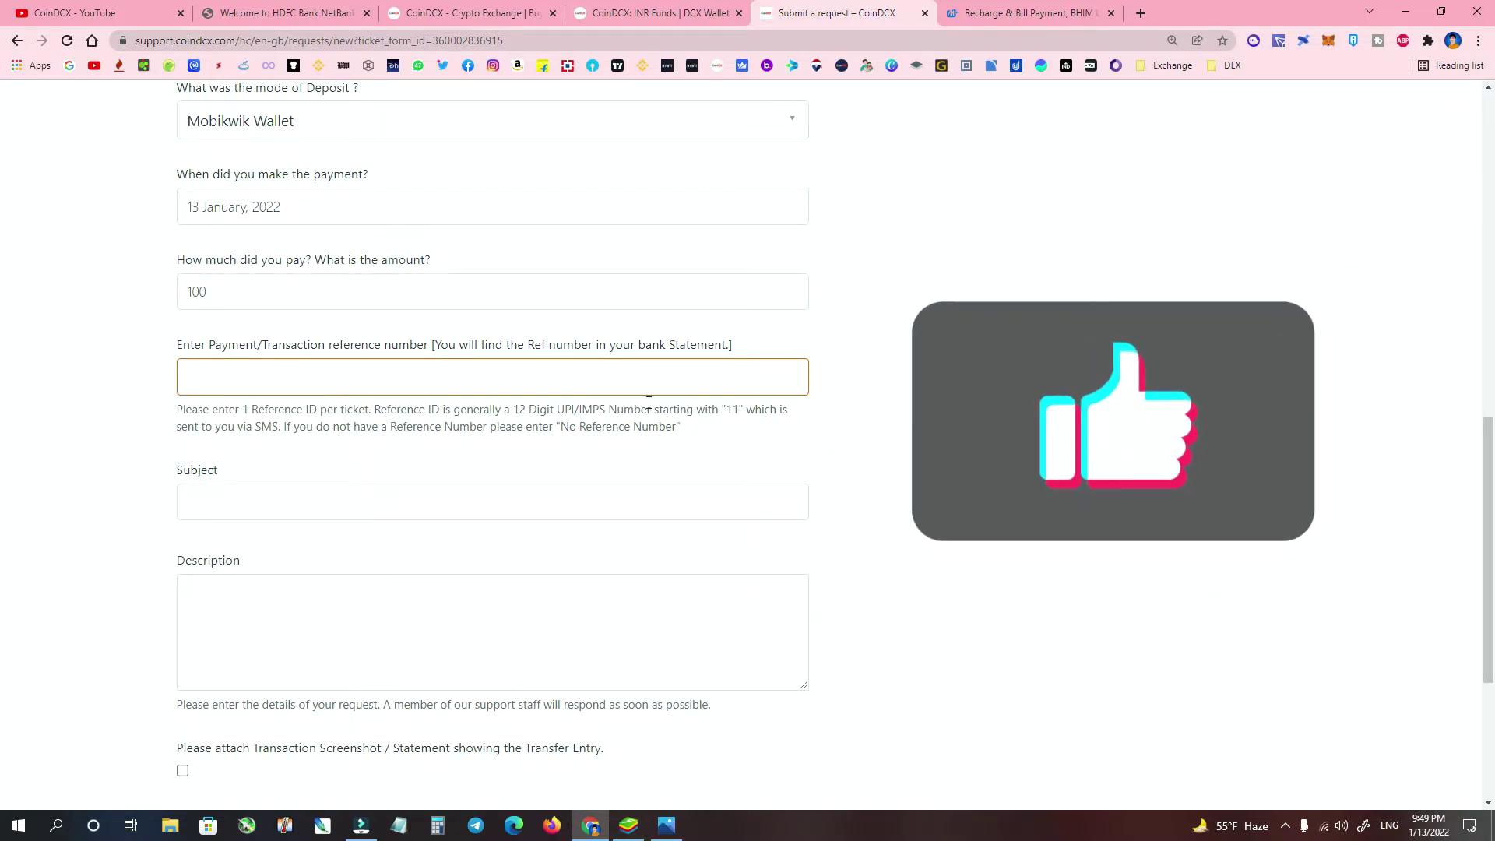
pyautogui.scroll(2, 209, 357)
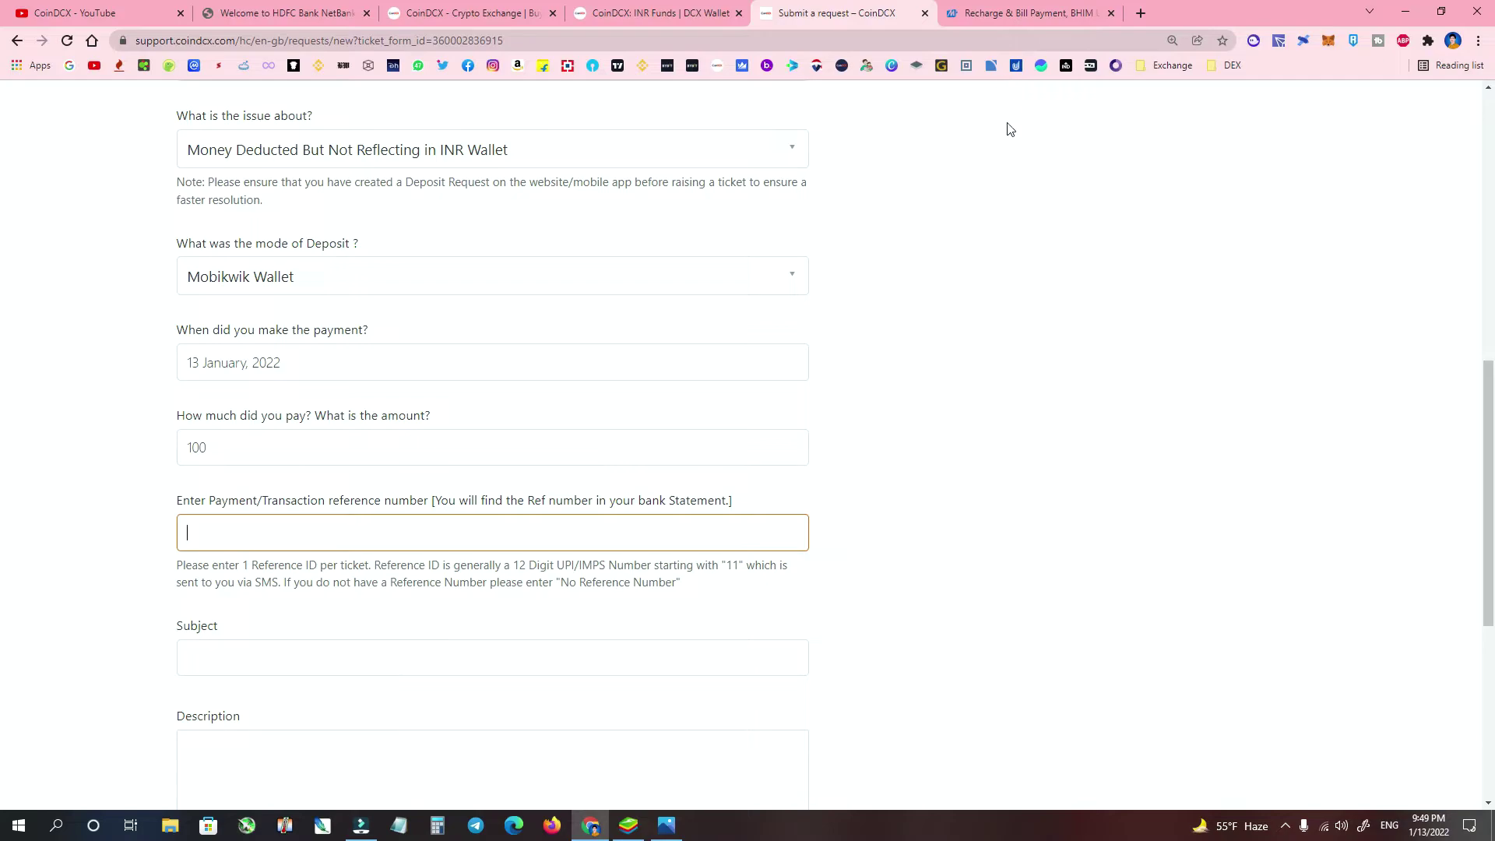
pyautogui.click(666, 825)
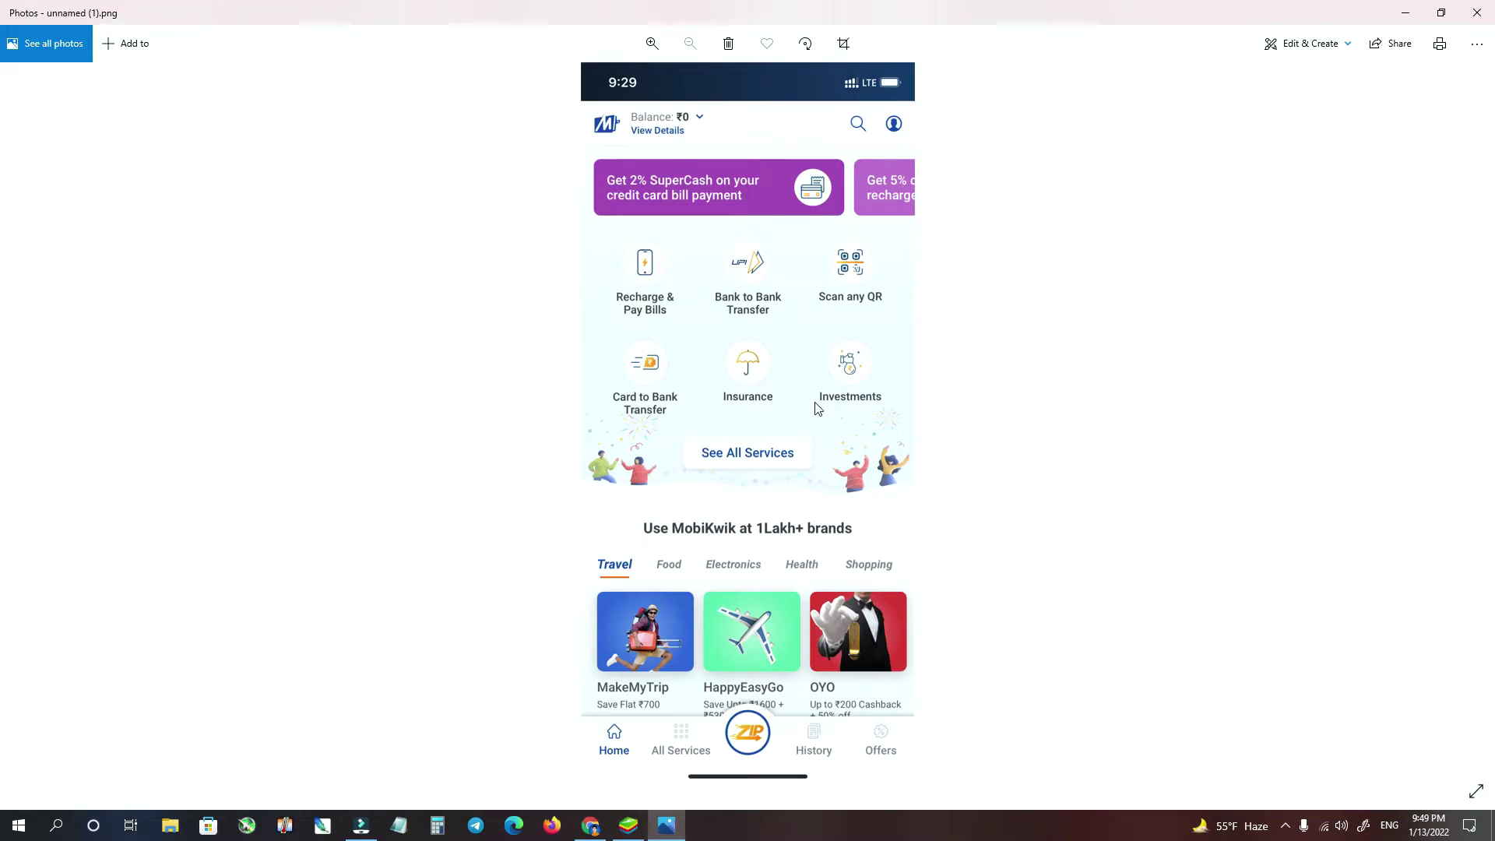
# Step: Examine the lower part of the MobiKwik app screenshot in Photos for the History option, and switch back to Chrome
pyautogui.scroll(2, 856, 725)
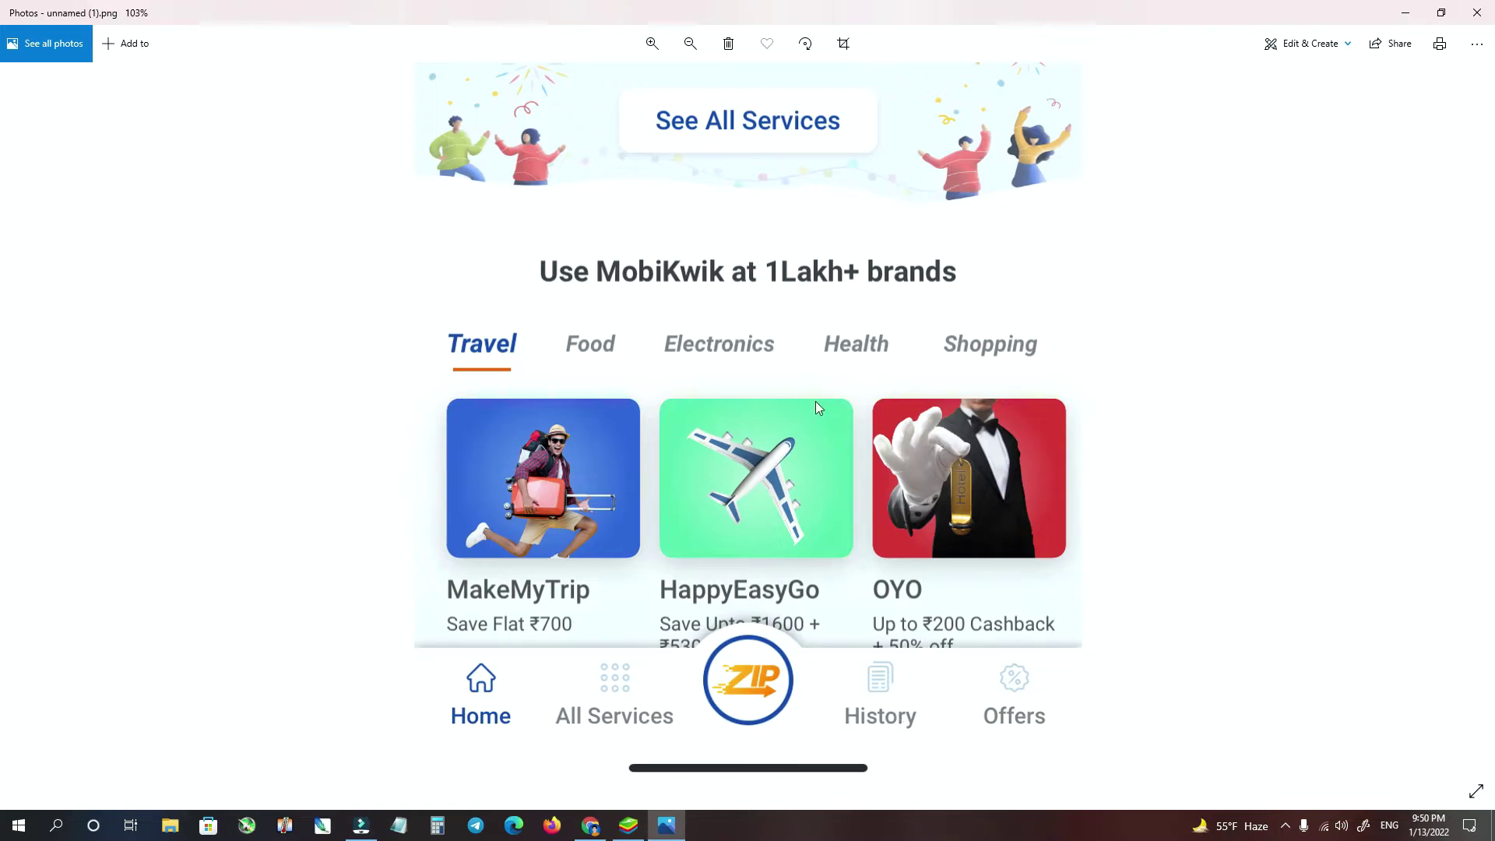
pyautogui.scroll(-2, 816, 401)
pyautogui.hotkey('alt', 'Tab')
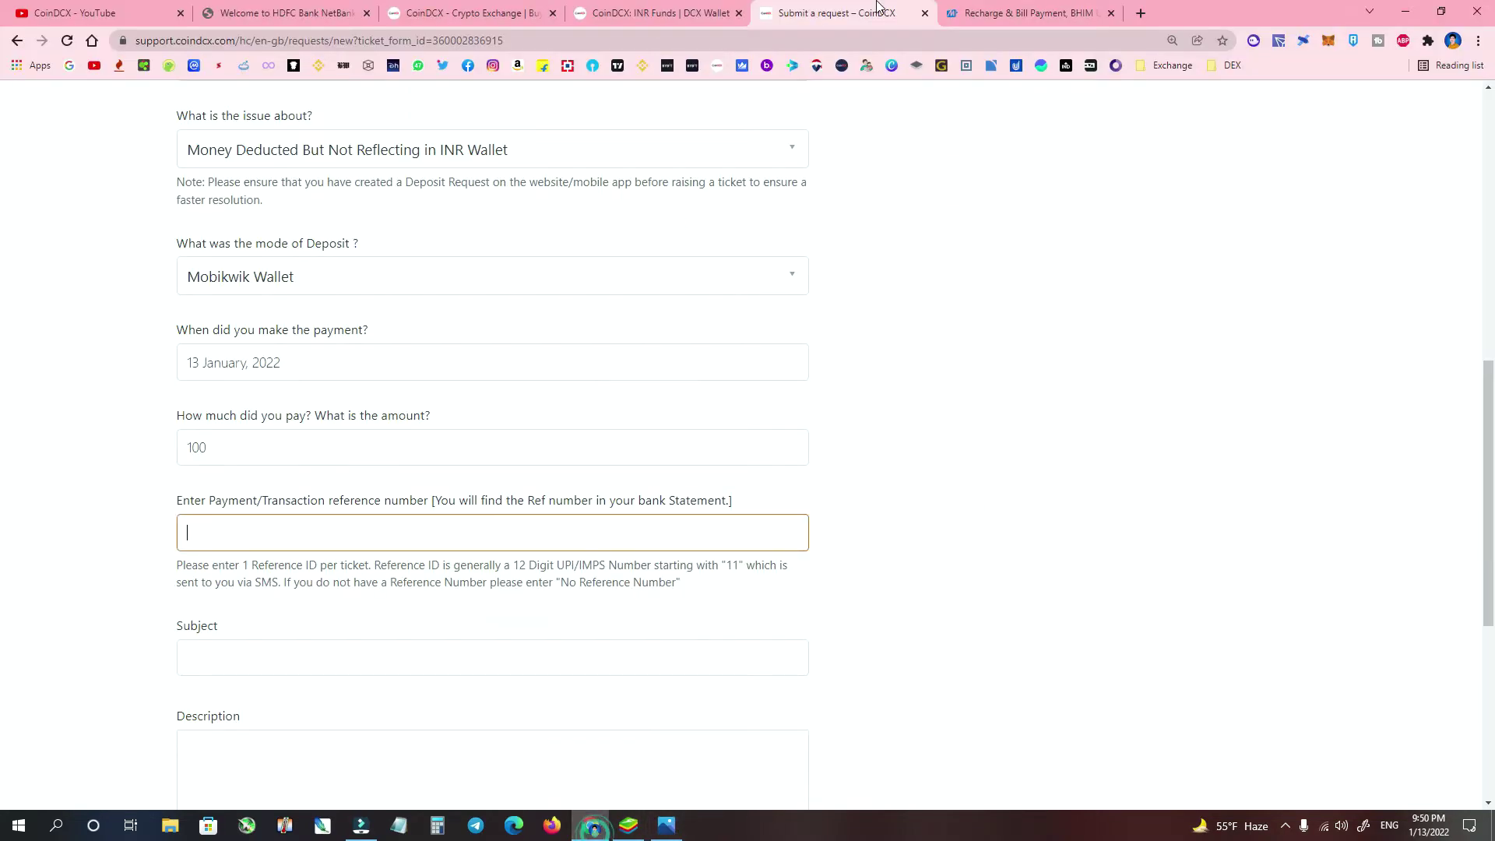
# Step: View the MobiKwik wallet's transaction history in Chrome and check it against the Indian Rupee past transactions in the CoinDCX app in BlueStacks
pyautogui.click(988, 12)
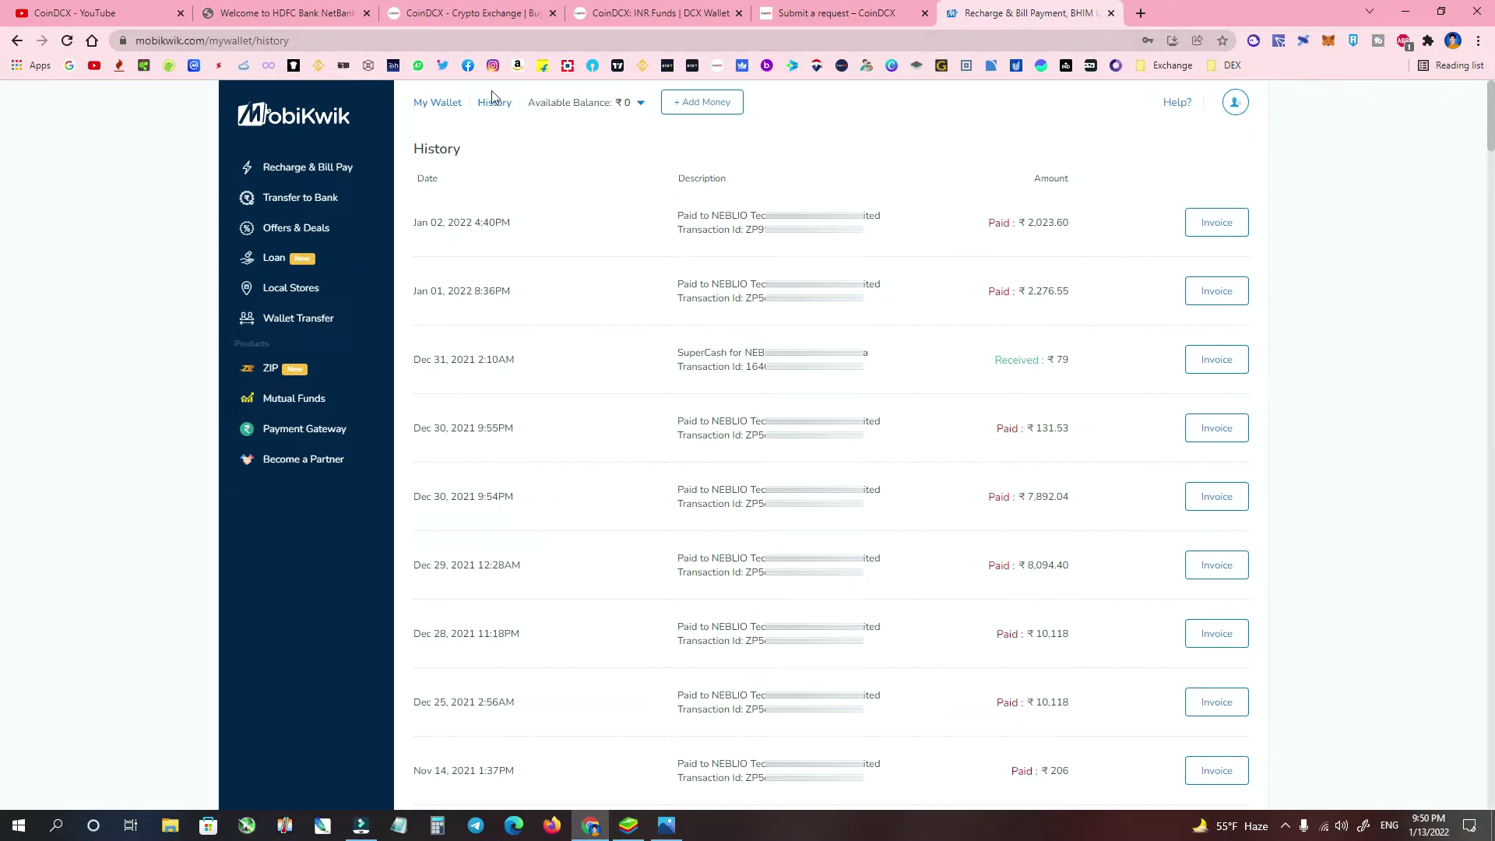
pyautogui.doubleClick(1047, 178)
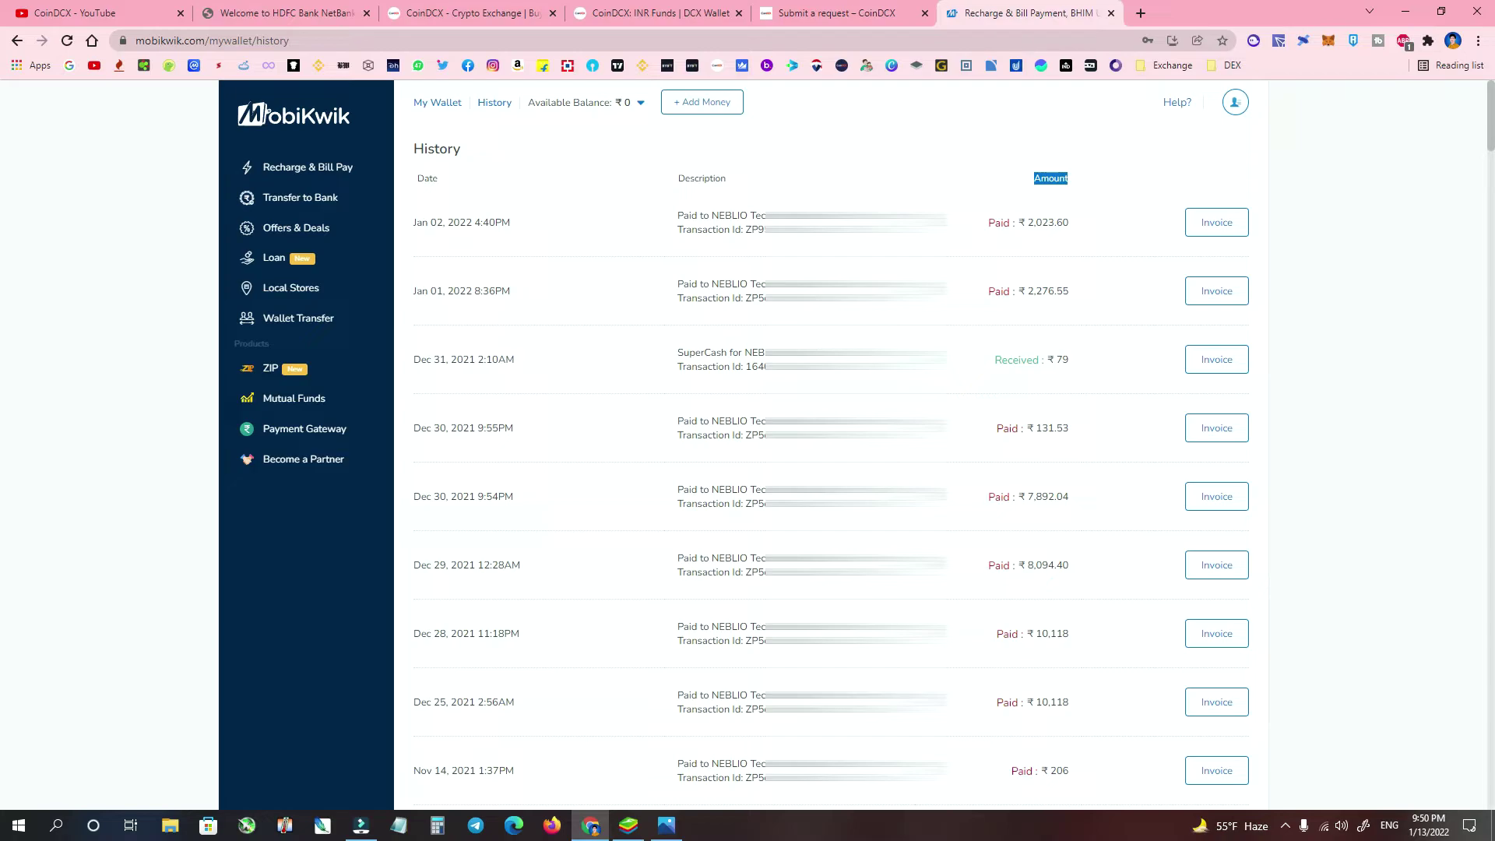
pyautogui.click(732, 263)
pyautogui.hotkey('alt', 'Tab')
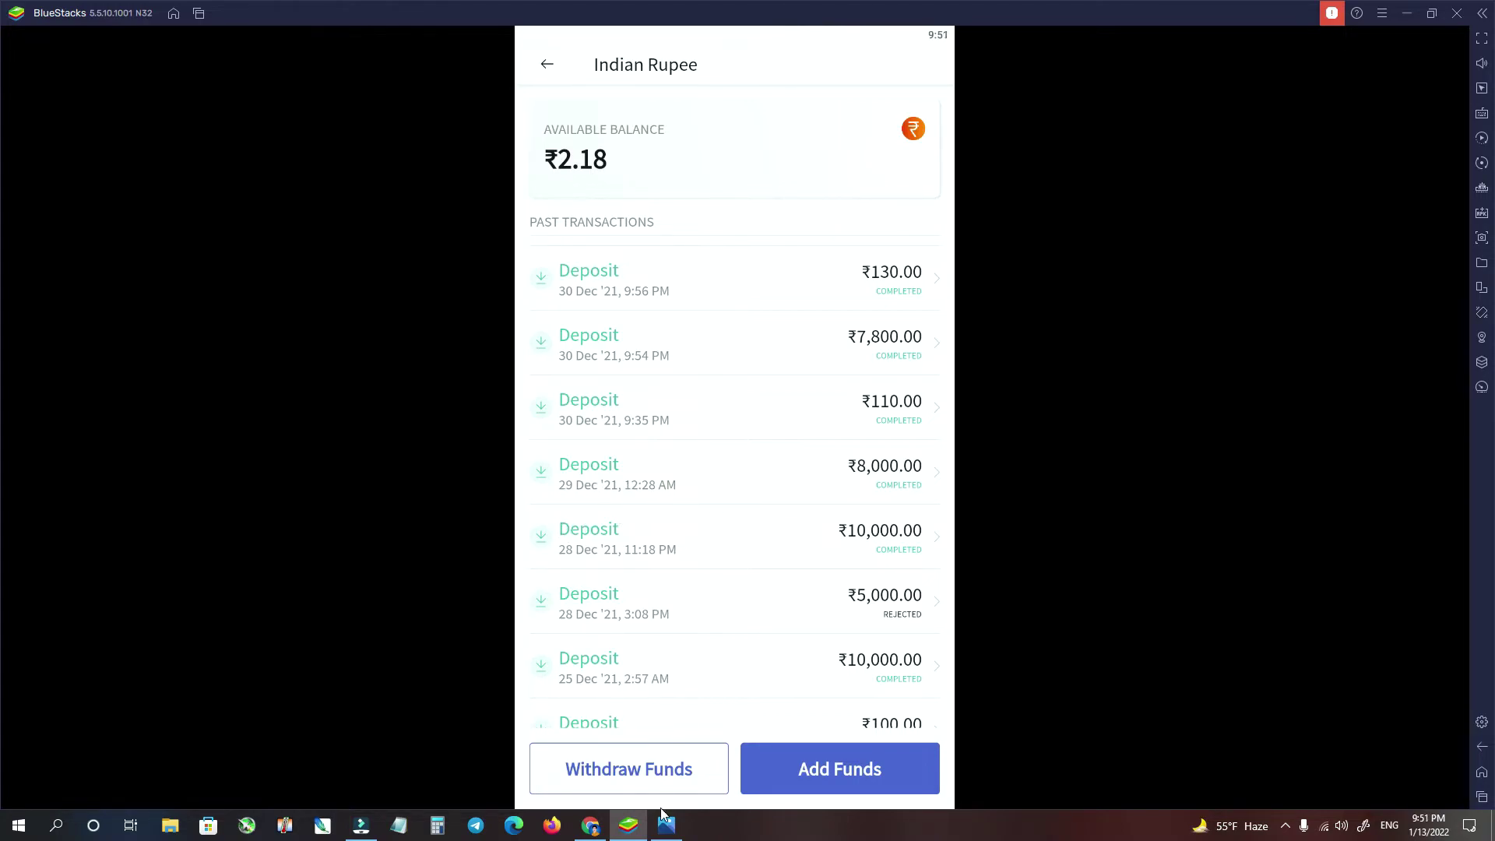
pyautogui.click(590, 825)
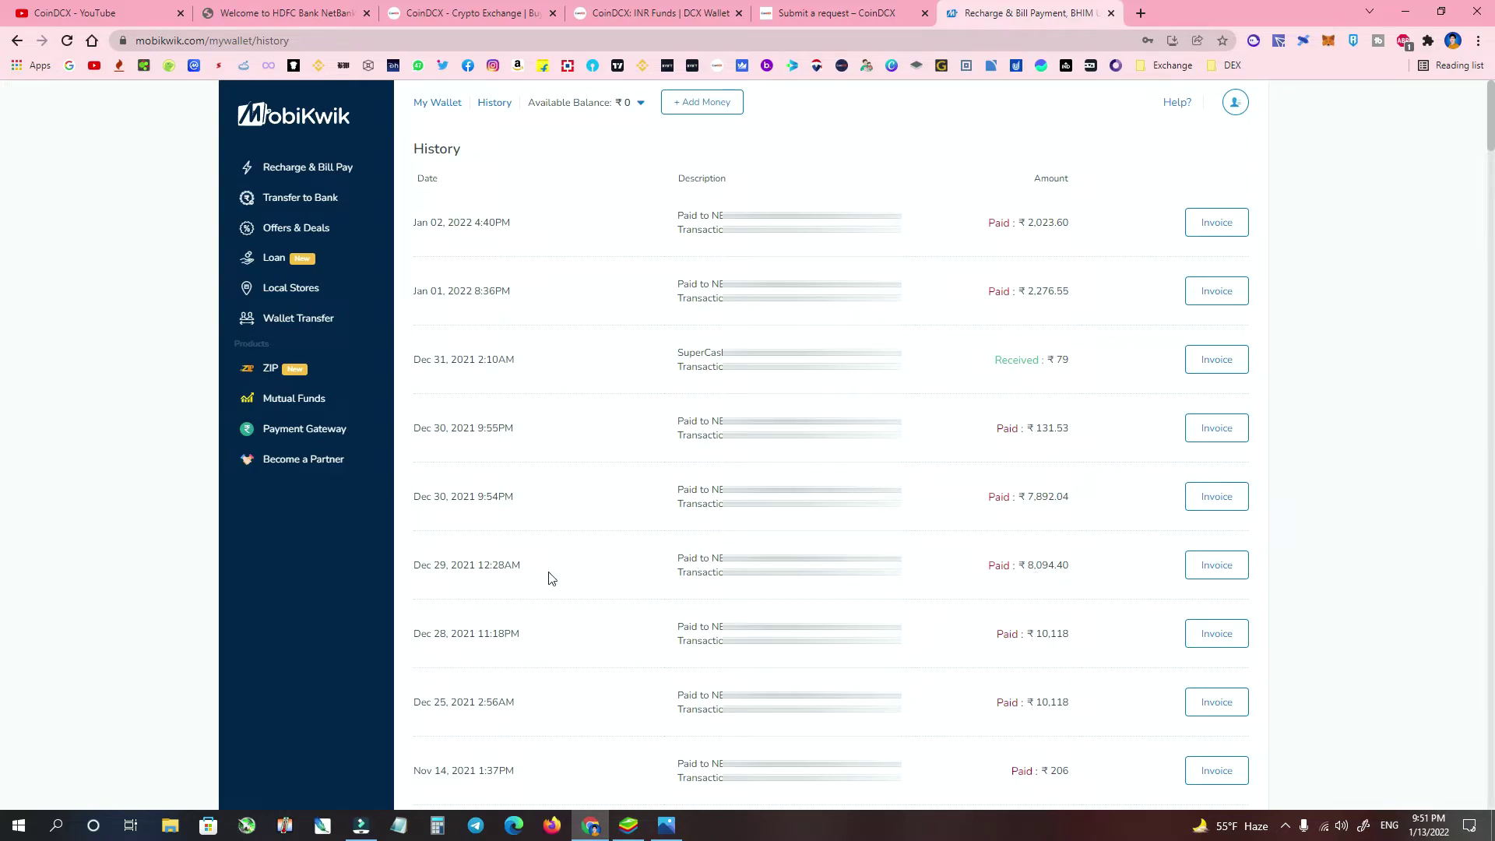
# Step: Check the date and amount of the Dec 29, 2021 12:28AM payment in the MobiKwik history and open its invoice
pyautogui.doubleClick(436, 568)
pyautogui.click(1058, 574)
pyautogui.doubleClick(1058, 574)
pyautogui.click(1077, 567)
pyautogui.click(1212, 573)
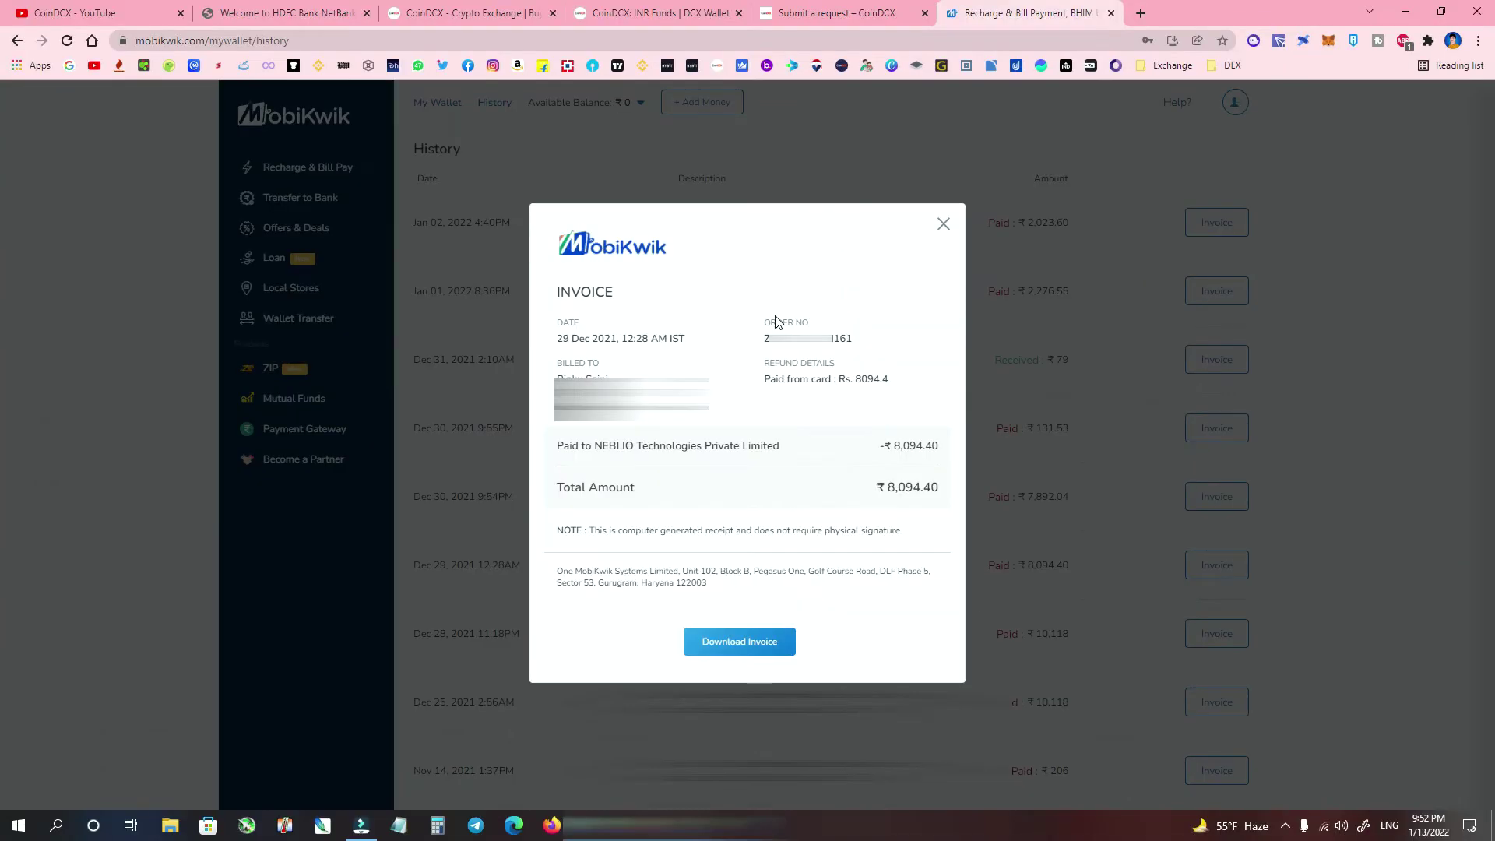
# Step: Find the order number on the MobiKwik invoice and paste the transaction reference number into the reference number field of the CoinDCX request form
pyautogui.moveTo(759, 322); pyautogui.dragTo(814, 327)
pyautogui.click(895, 327)
pyautogui.hotkey('ctrl', 'shift', 'Tab')
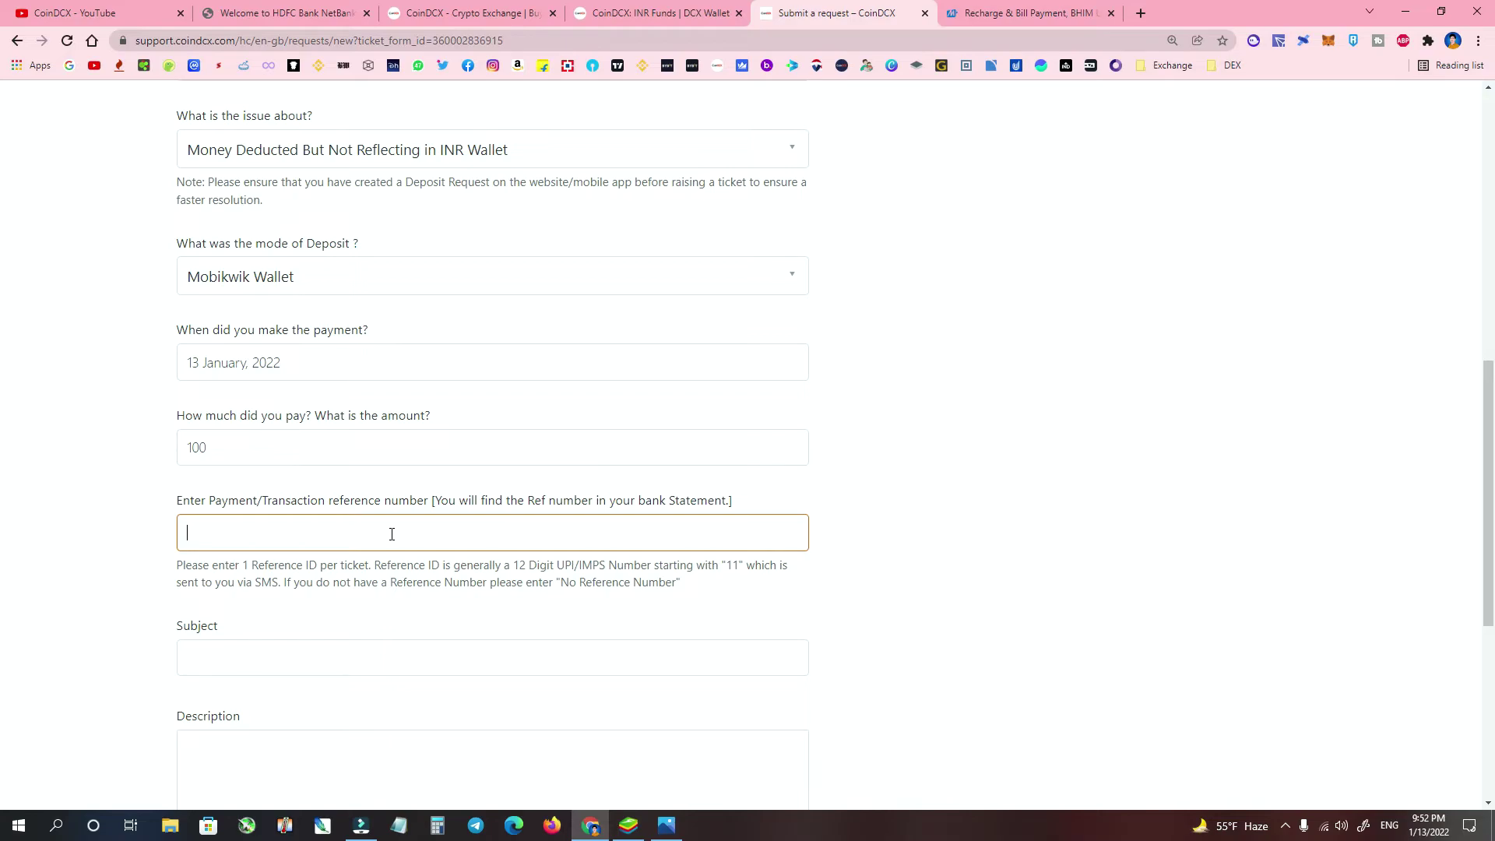
pyautogui.hotkey('ctrl', 'v')
# Step: Go over the Subject and Description fields and tick the checkbox for attaching a transaction screenshot or statement showing the transfer entry
pyautogui.moveTo(167, 625); pyautogui.dragTo(216, 629)
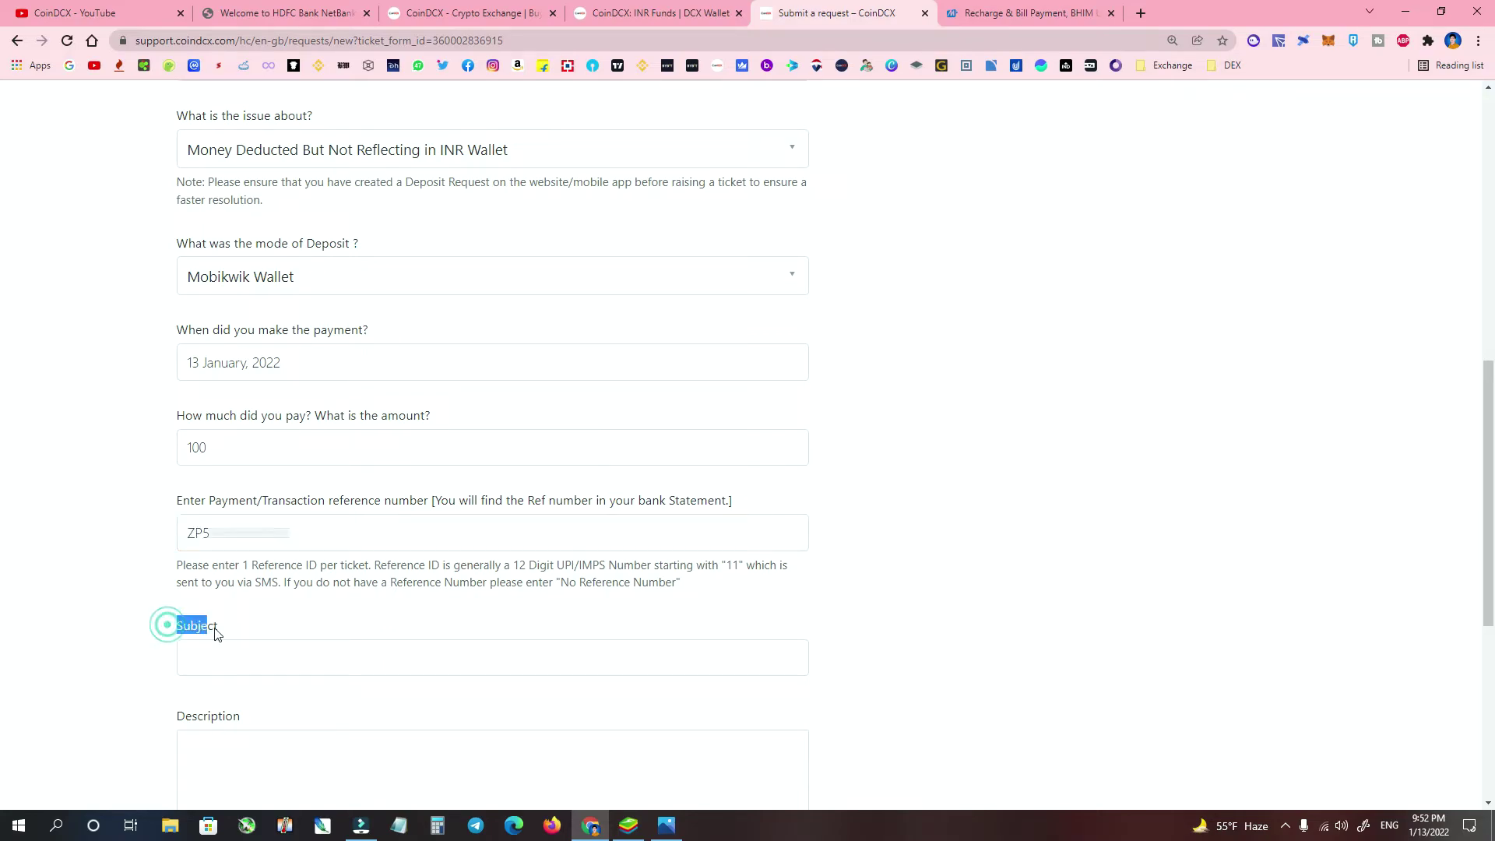
pyautogui.click(75, 601)
pyautogui.scroll(-4, 282, 484)
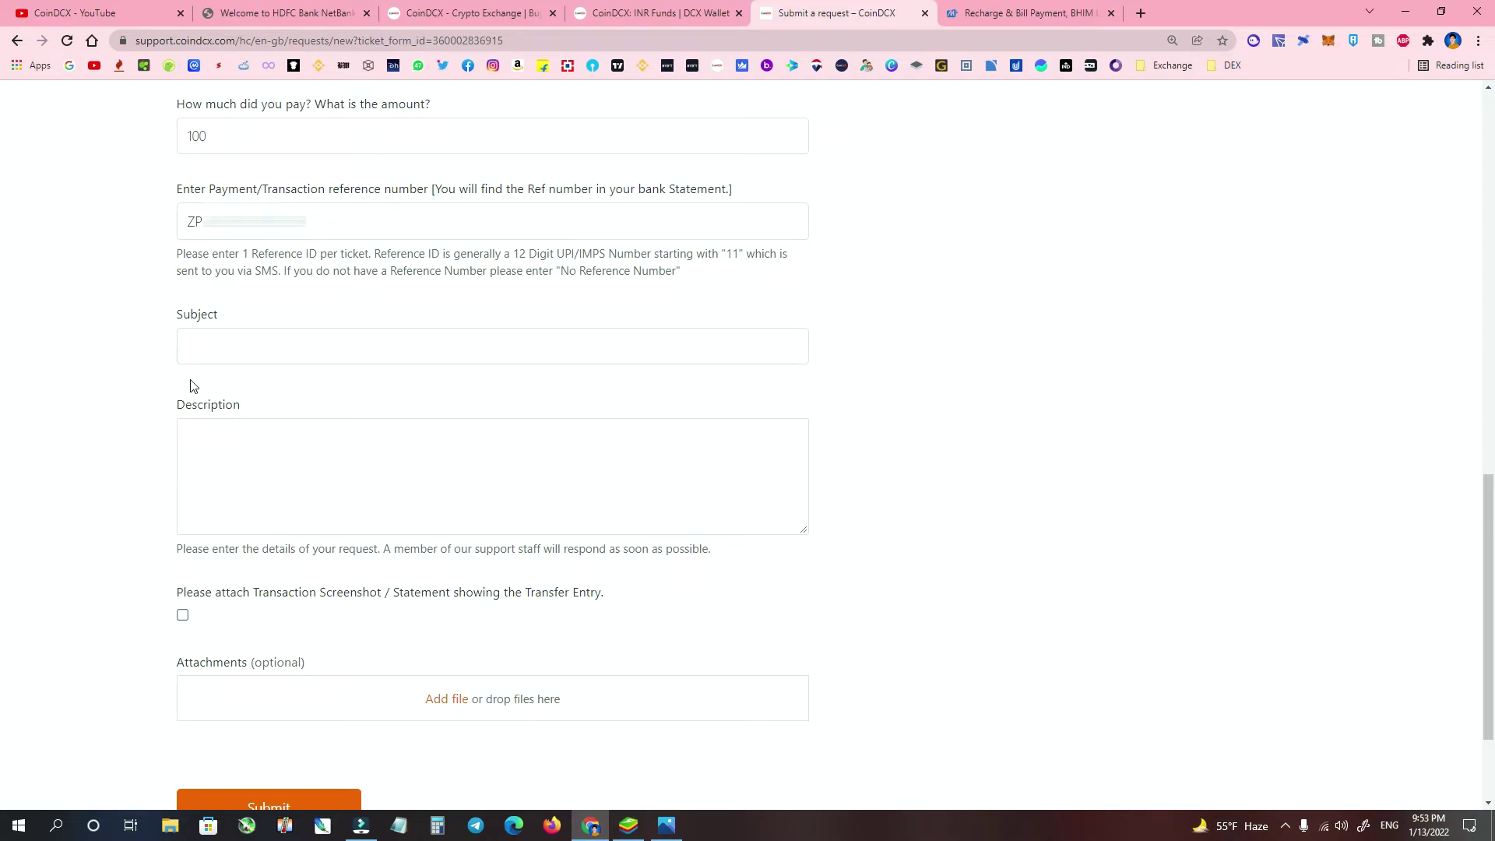
pyautogui.click(241, 435)
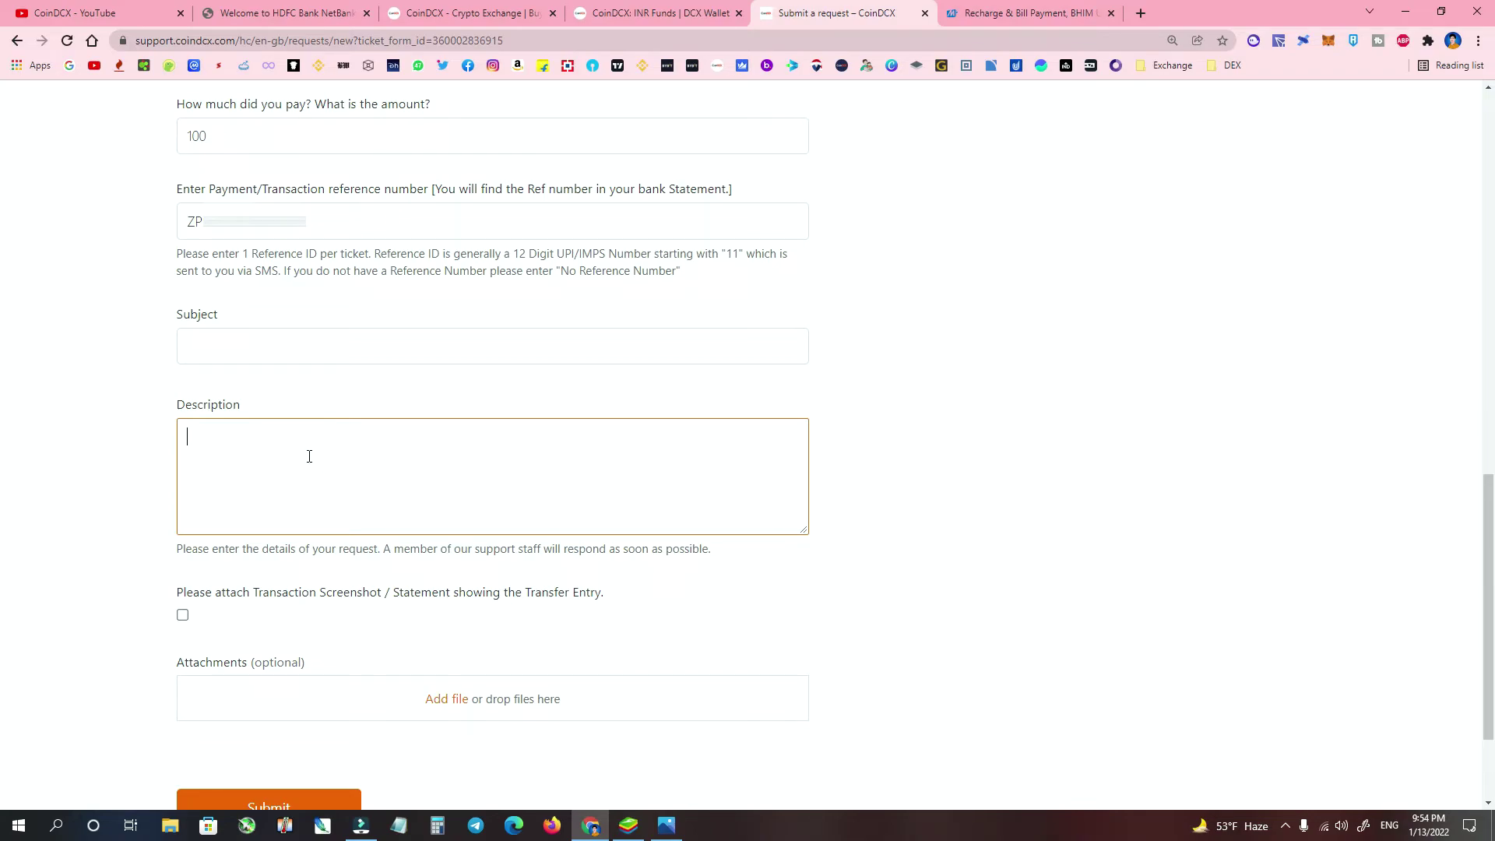
pyautogui.click(182, 615)
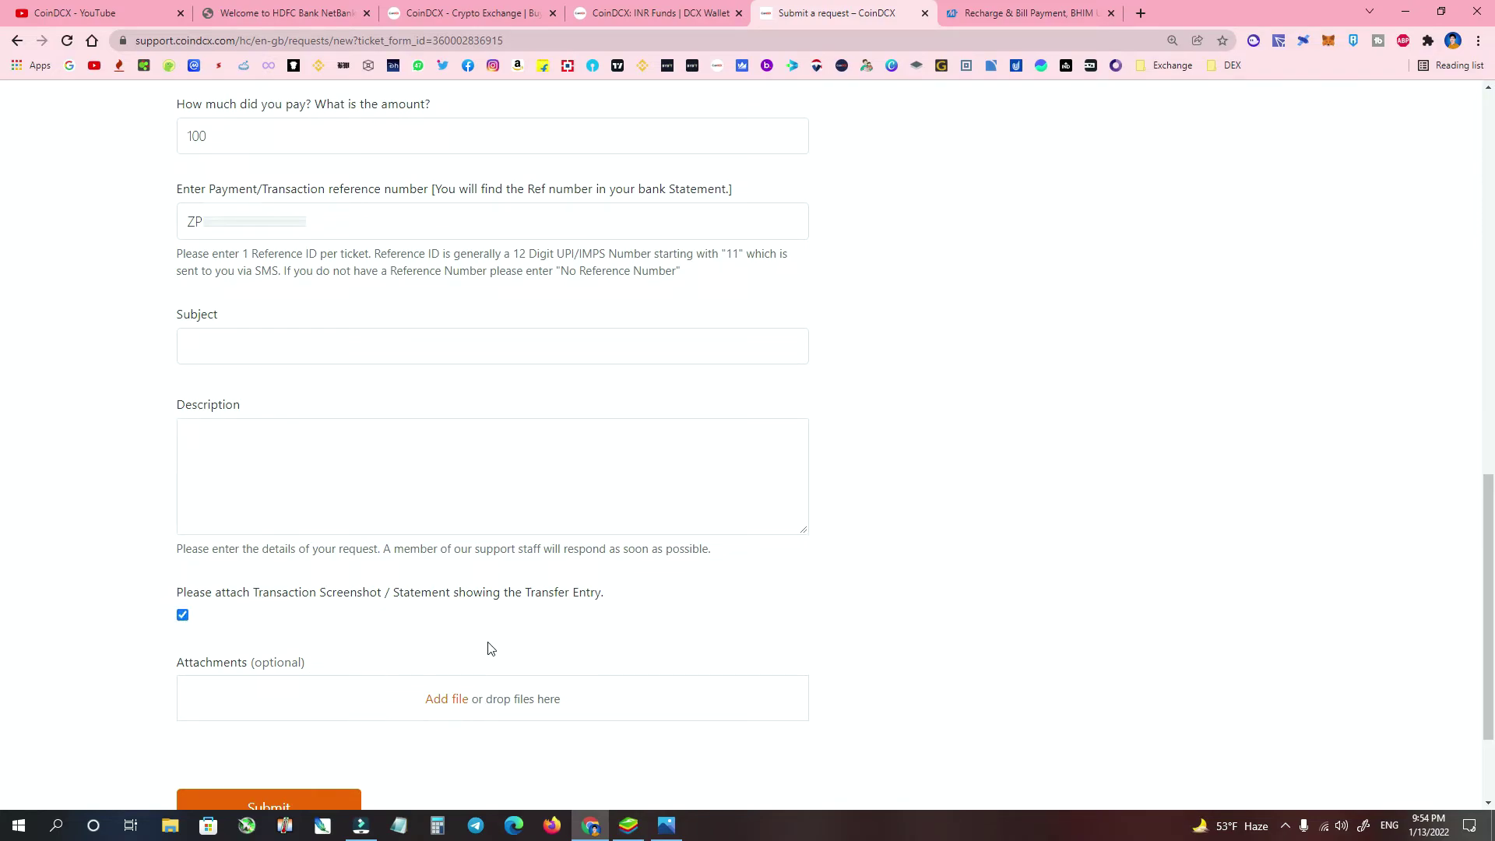
# Step: Review the attachment and submission part of the request form, and open the options for the mode of deposit
pyautogui.scroll(-2, 490, 649)
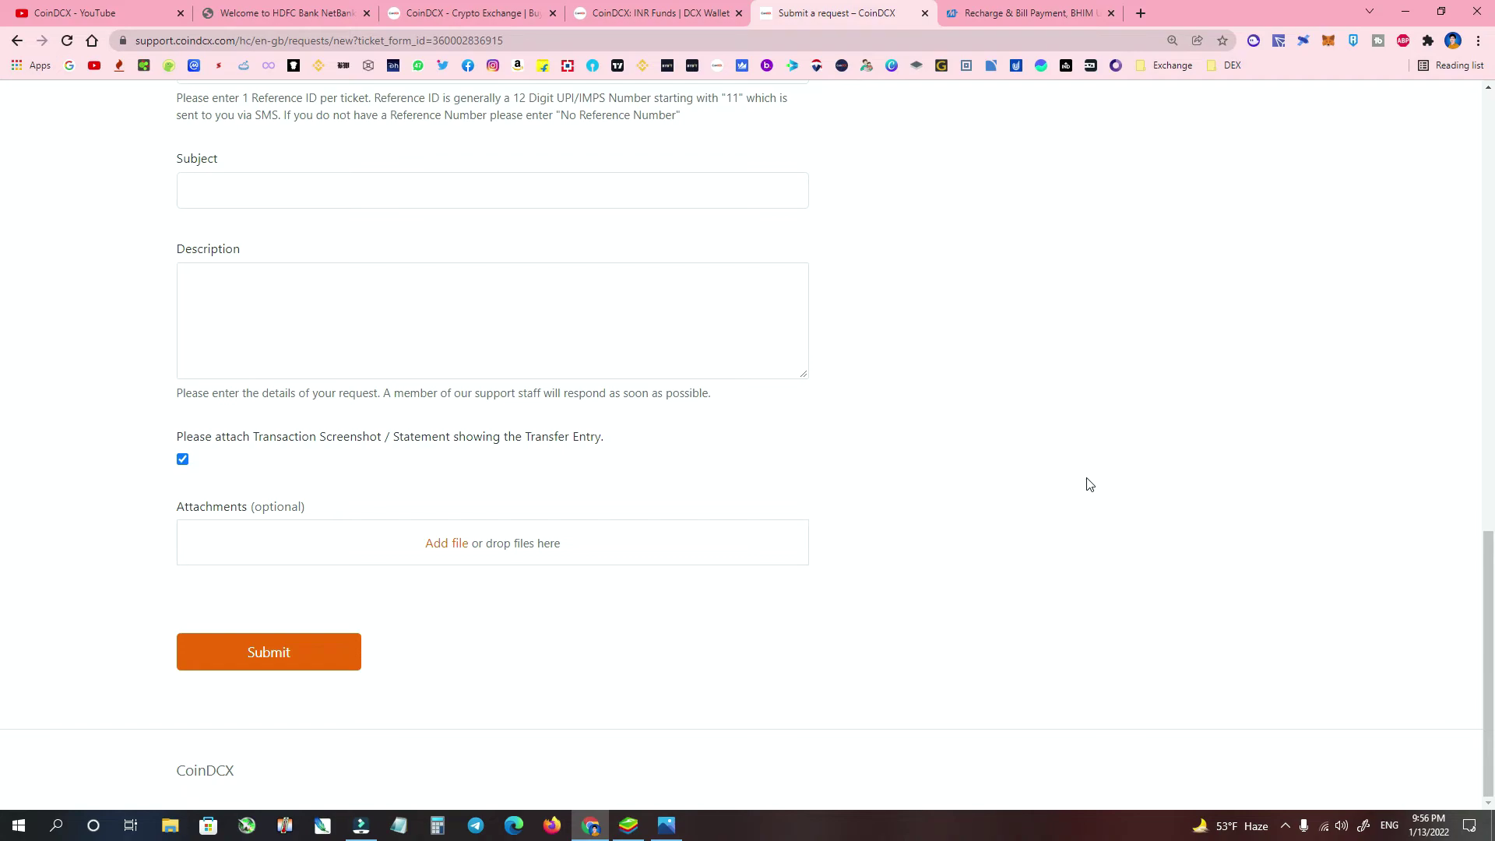
pyautogui.scroll(6, 1062, 311)
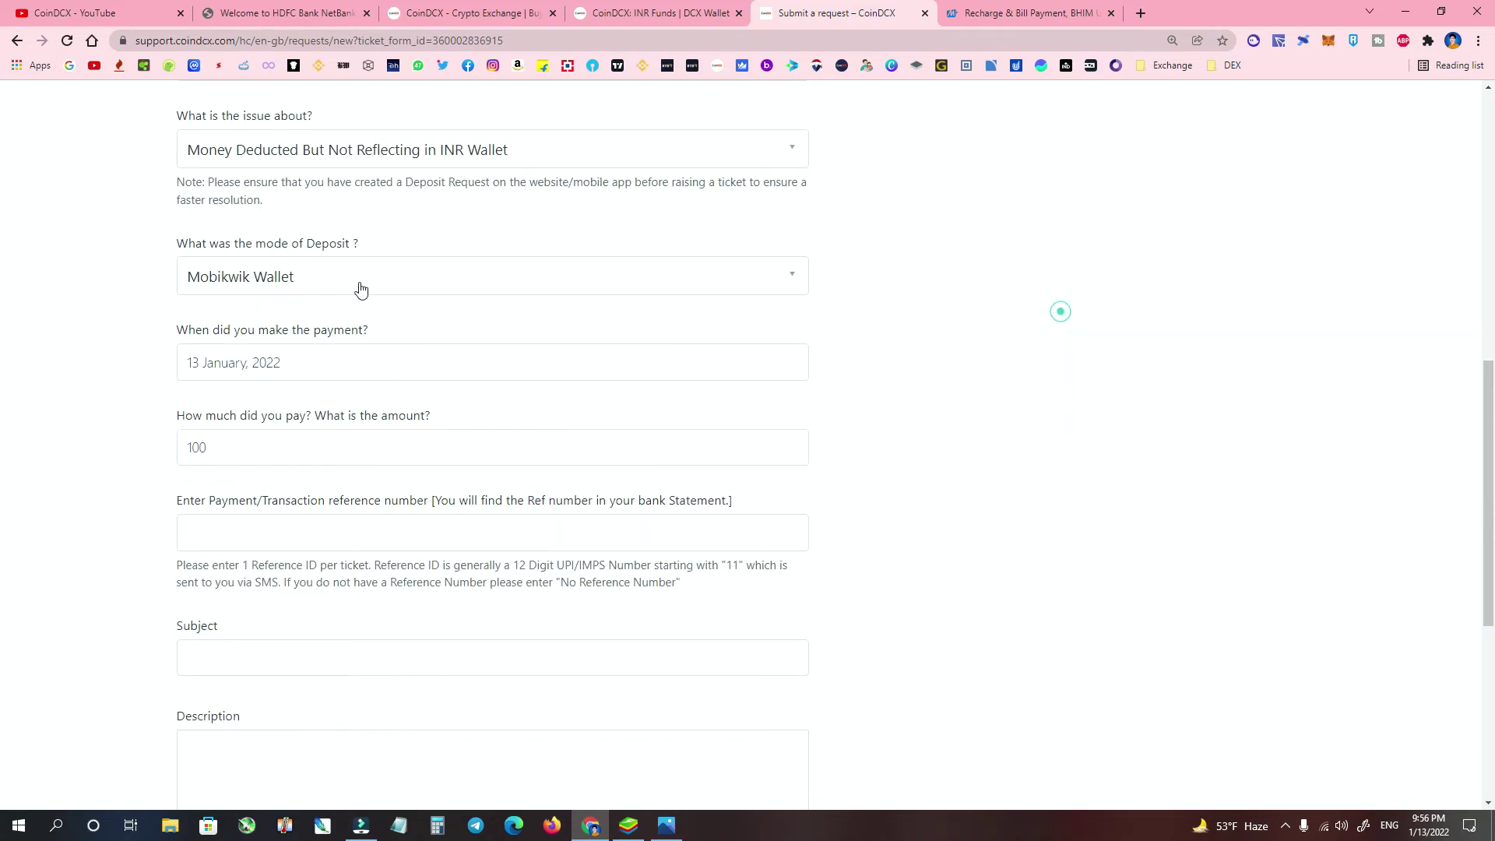
pyautogui.click(216, 282)
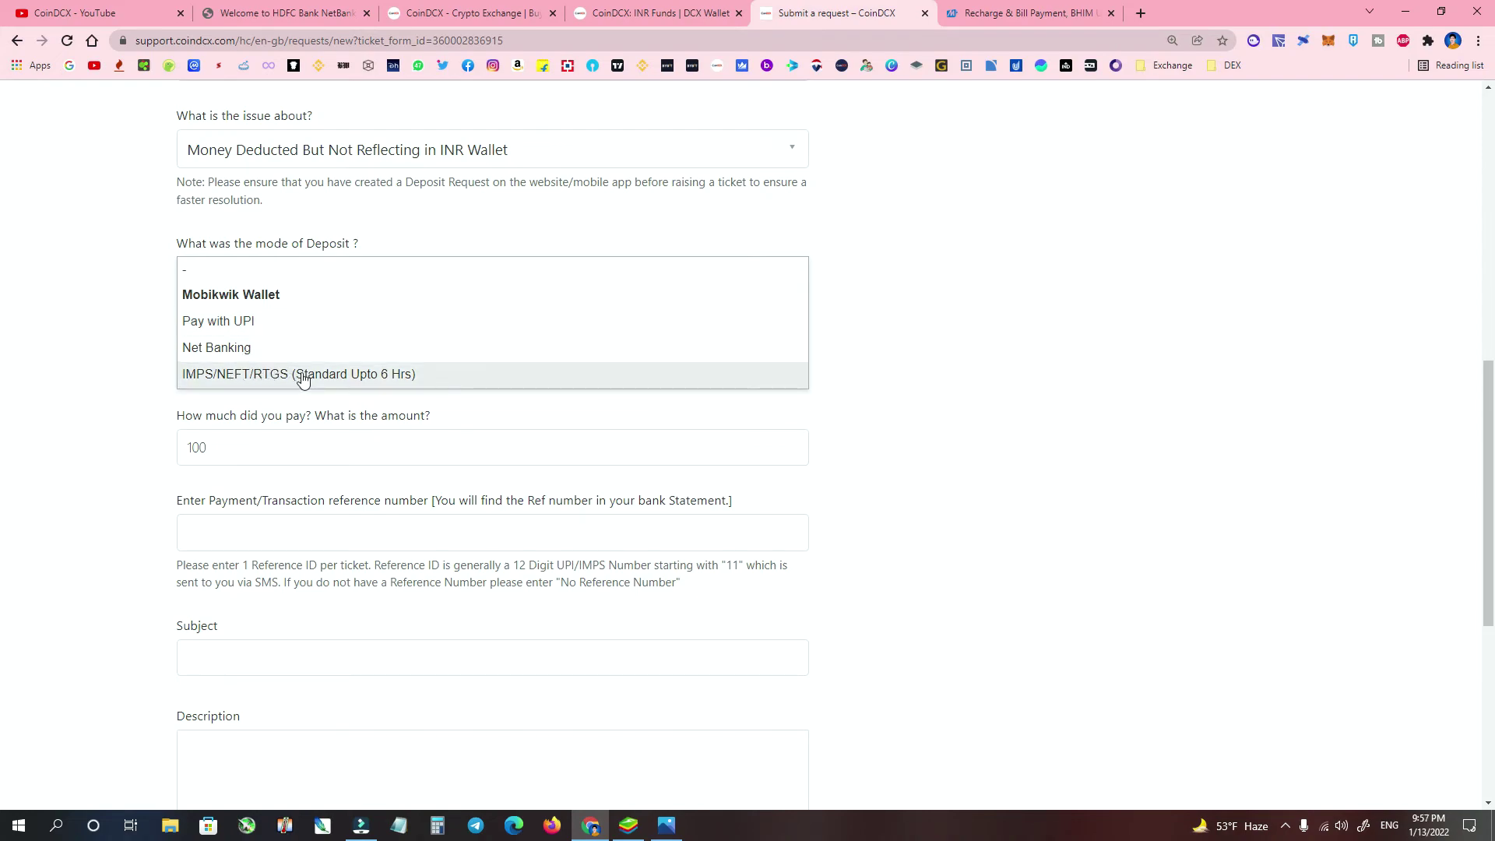
# Step: View the HDFC Bank account statement and locate the Cheque/Ref. No. of the first UPI transaction dated 12 Jan 2022
pyautogui.hotkey('ctrl', '2')
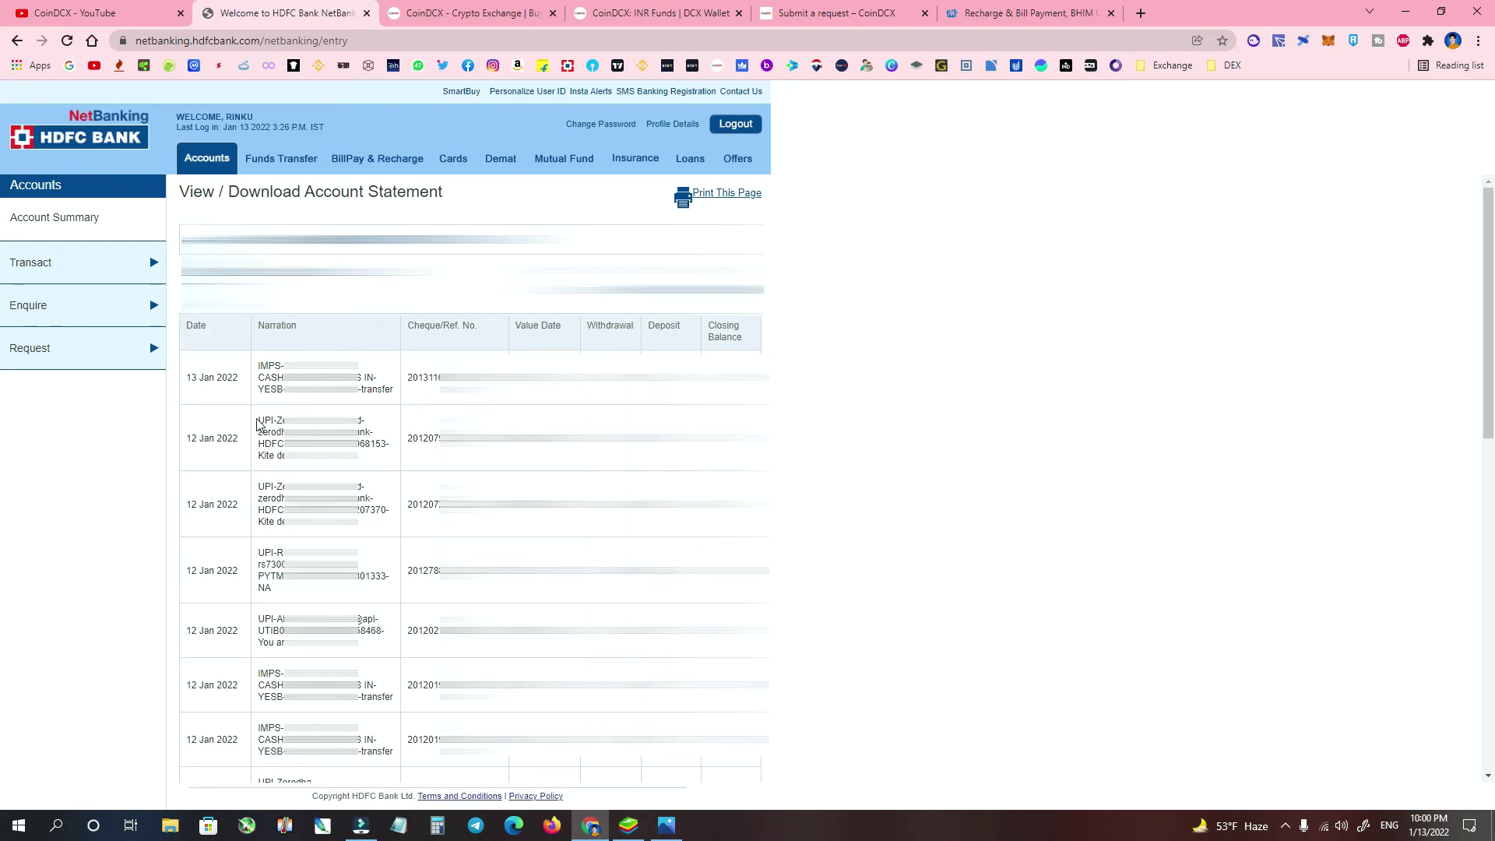
pyautogui.moveTo(191, 442); pyautogui.dragTo(227, 439)
pyautogui.moveTo(278, 421); pyautogui.dragTo(362, 421)
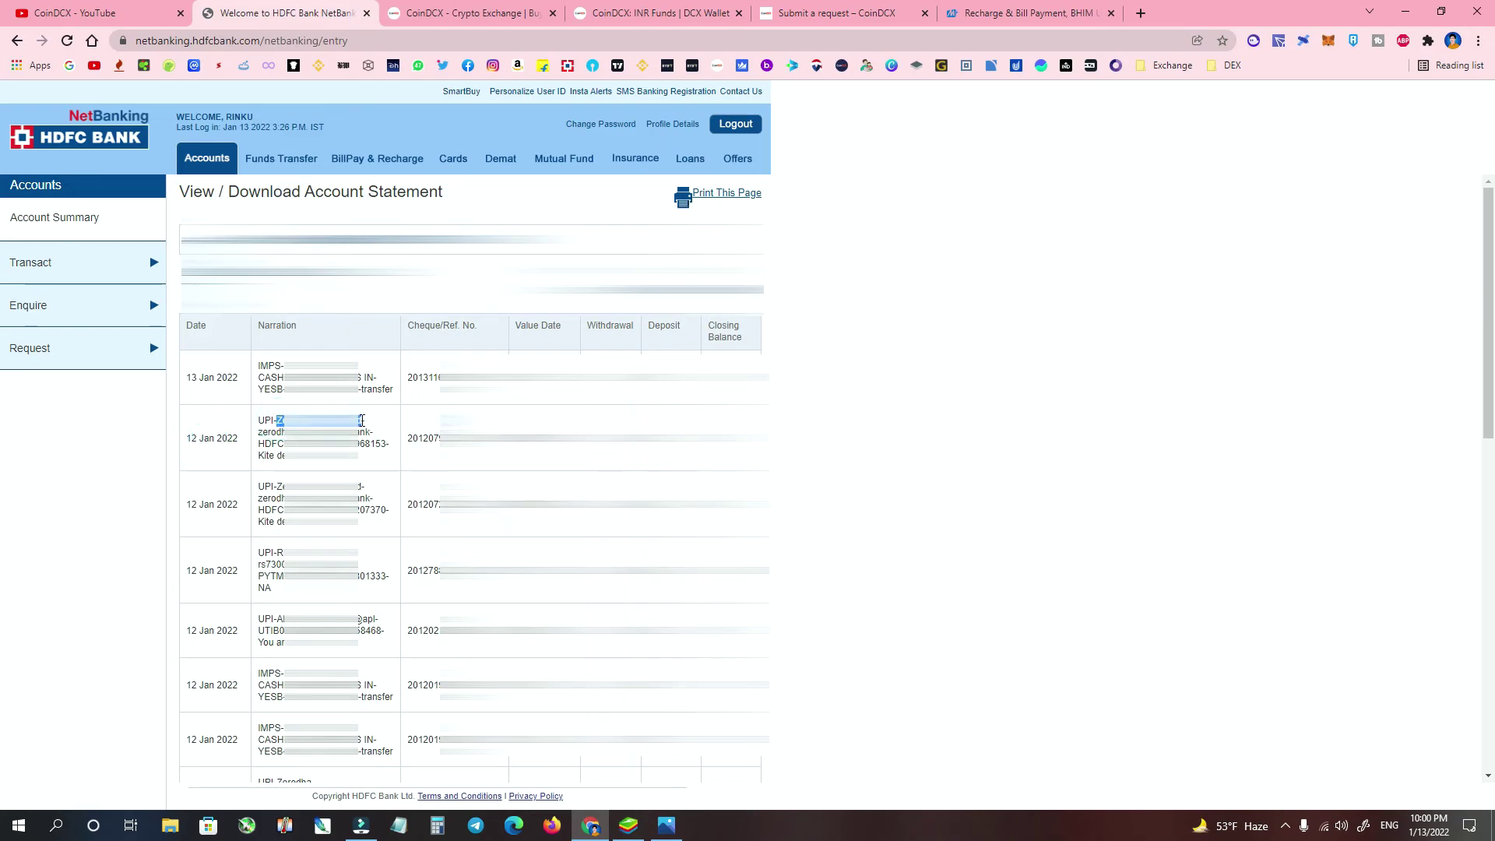
pyautogui.click(280, 413)
pyautogui.moveTo(480, 330); pyautogui.dragTo(450, 331)
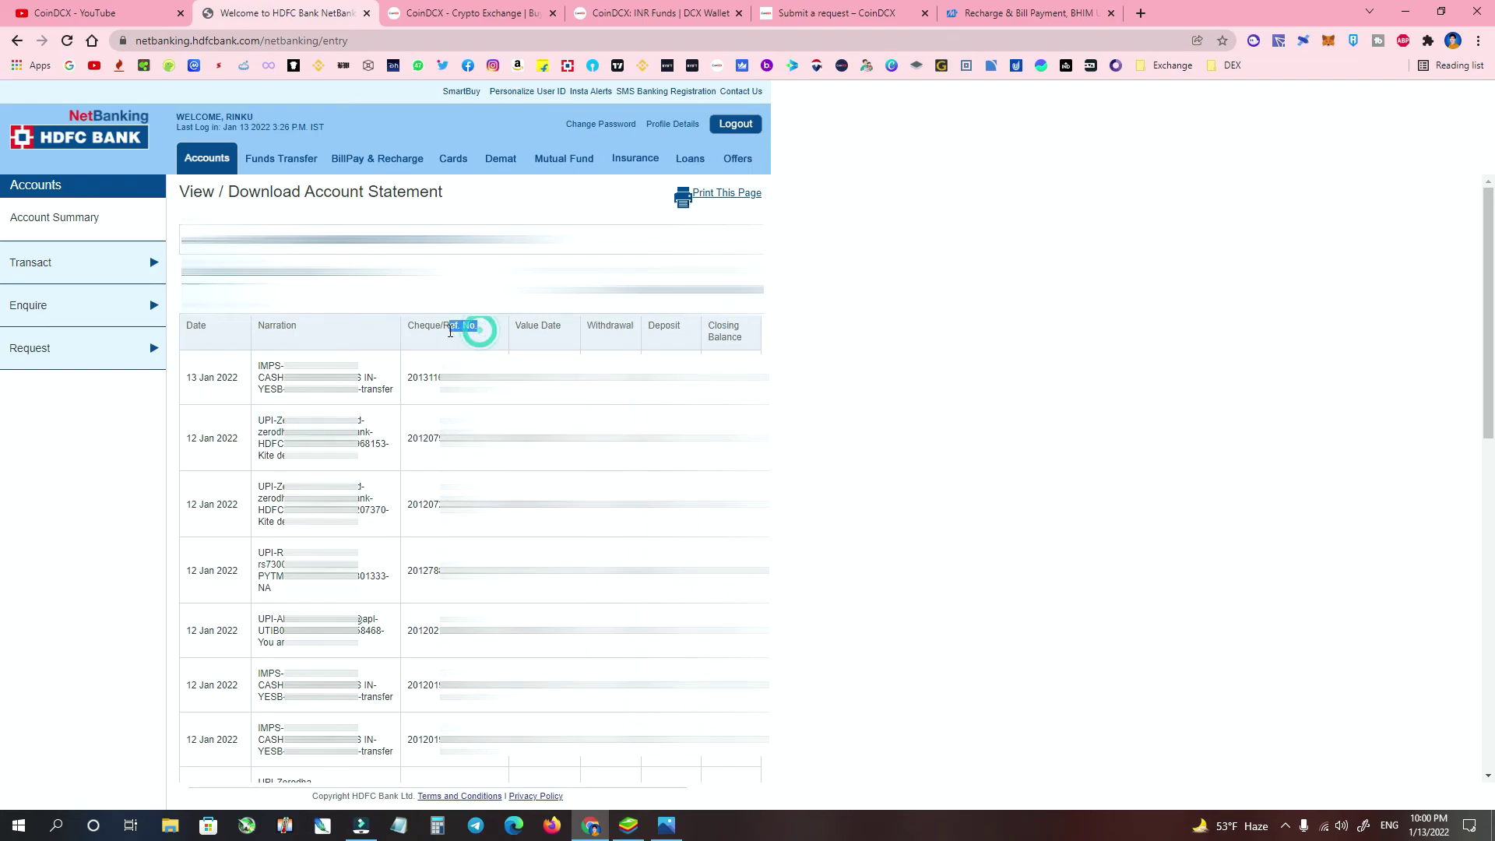
pyautogui.moveTo(441, 438); pyautogui.dragTo(407, 438)
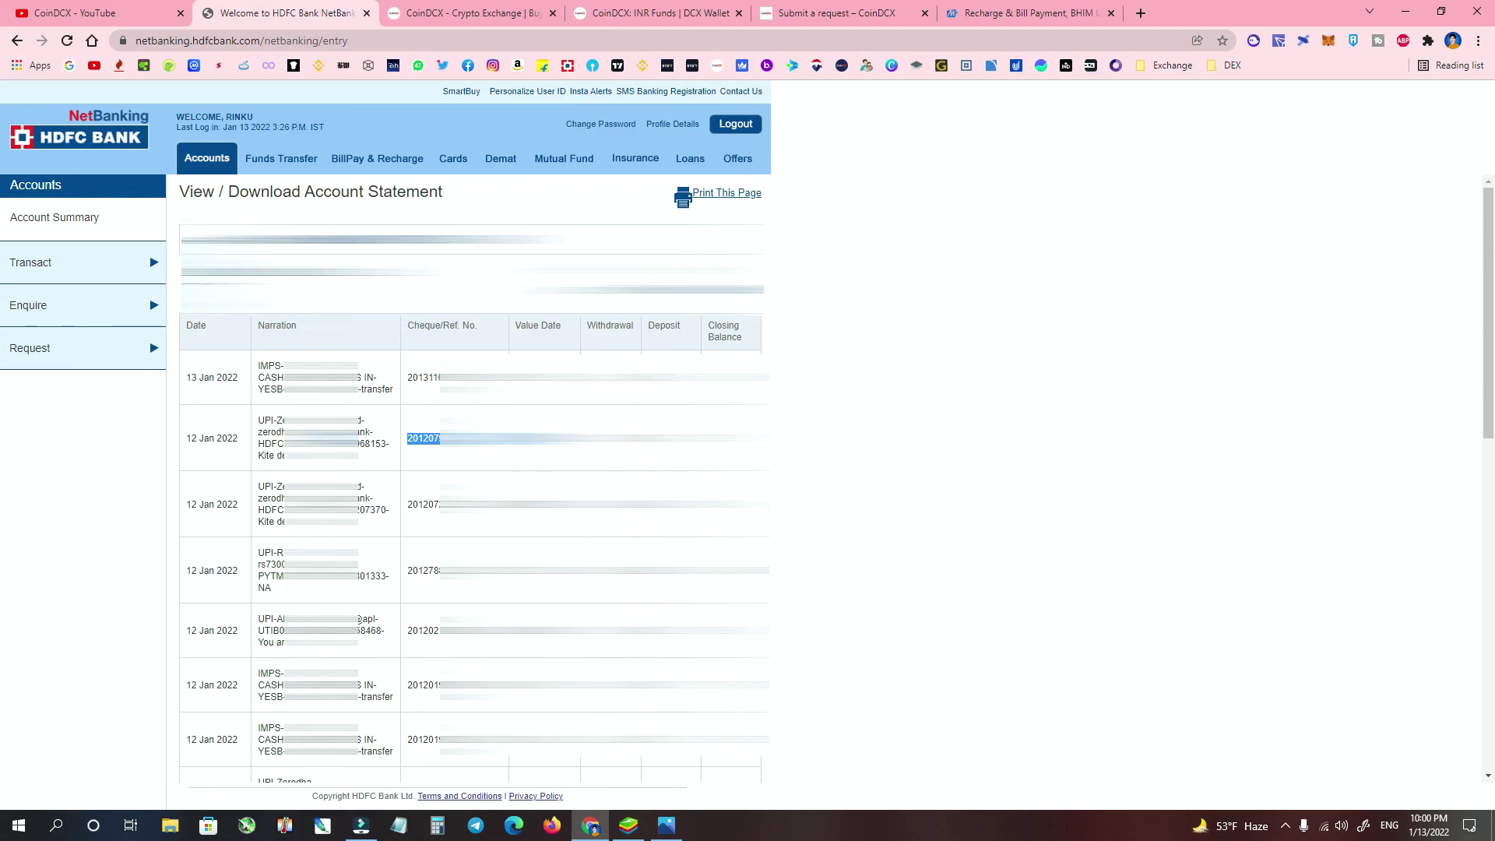
# Step: Return to the CoinDCX request form and examine the instruction for the payment/transaction reference number
pyautogui.hotkey('ctrl', '5')
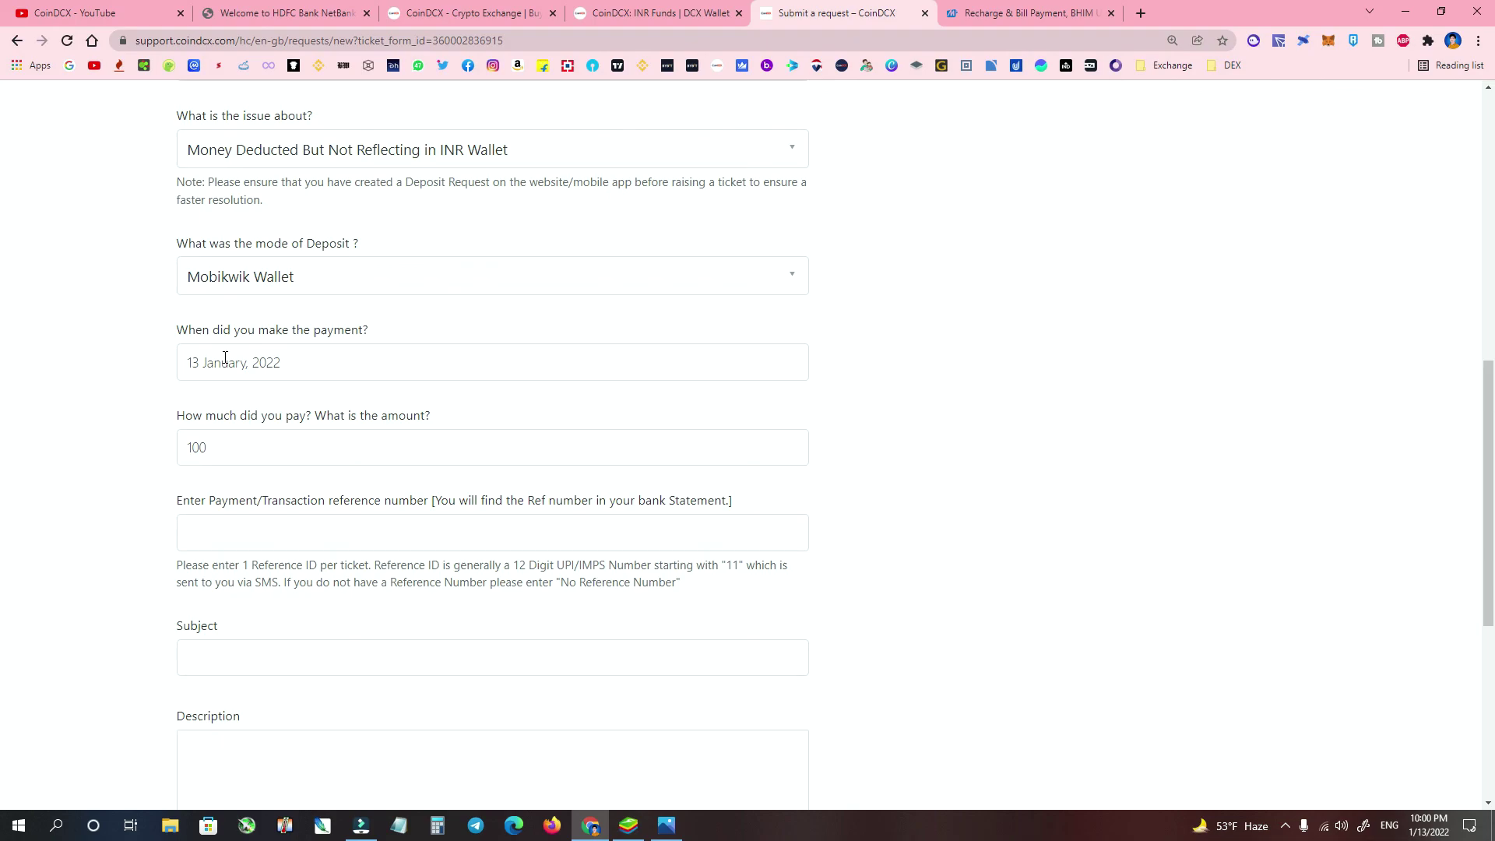
pyautogui.moveTo(176, 502); pyautogui.dragTo(781, 517)
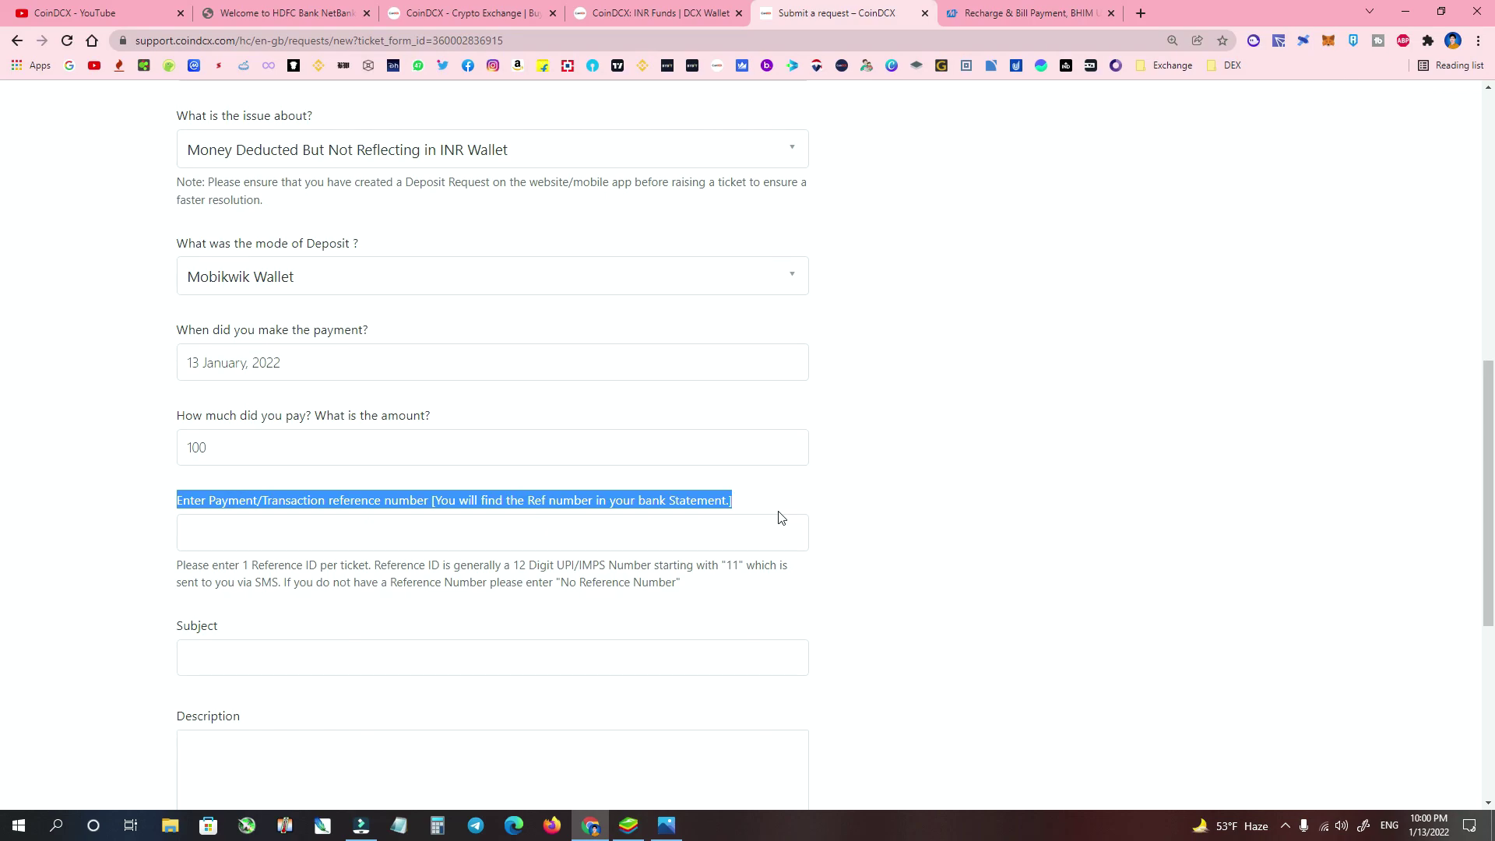
pyautogui.click(1075, 545)
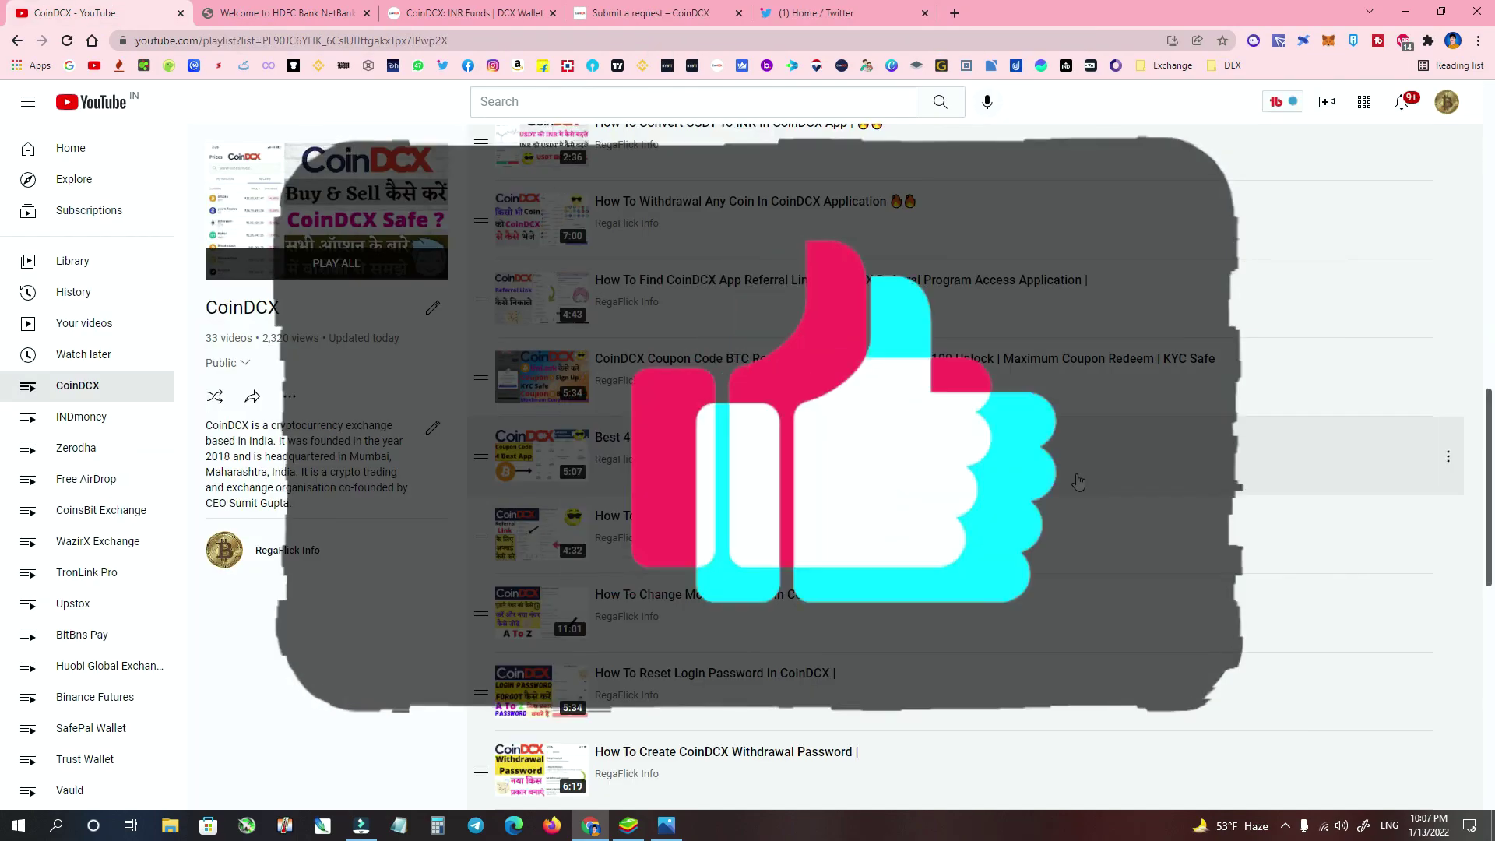
pyautogui.scroll(-4, 1079, 482)
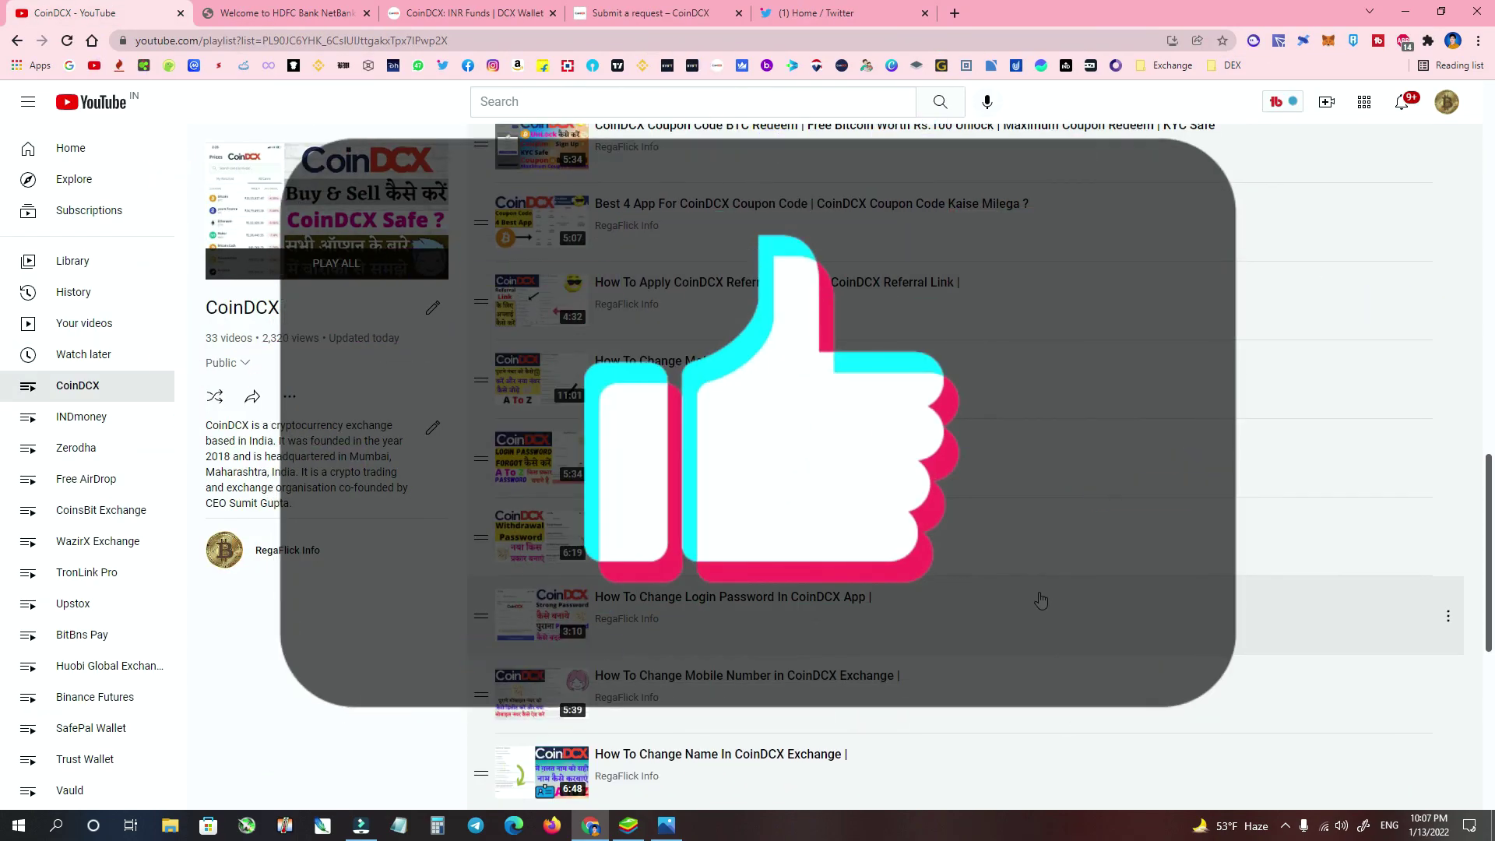
pyautogui.scroll(6, 1059, 607)
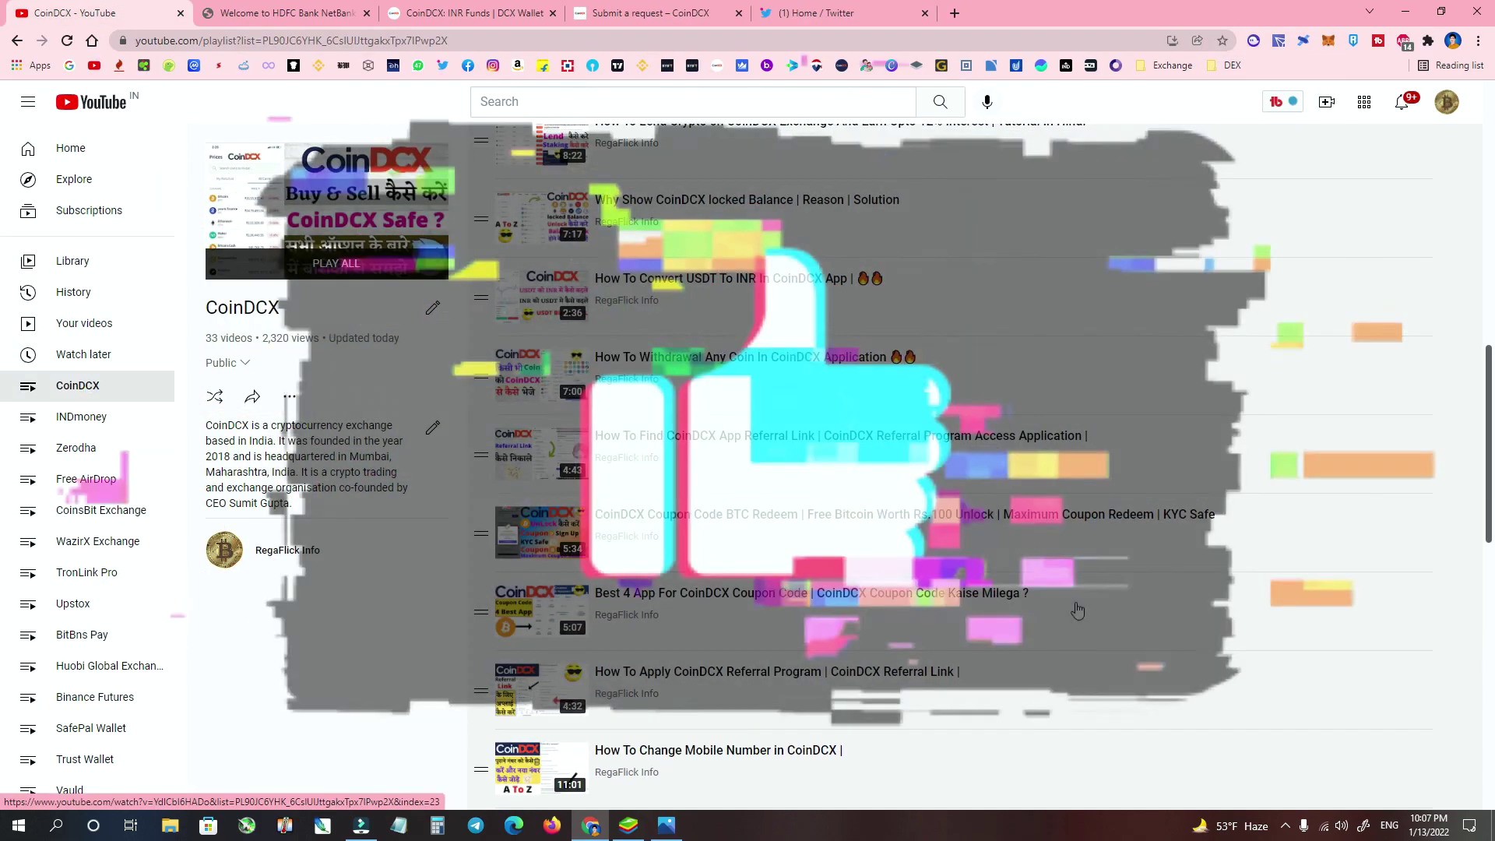
pyautogui.scroll(7, 1073, 608)
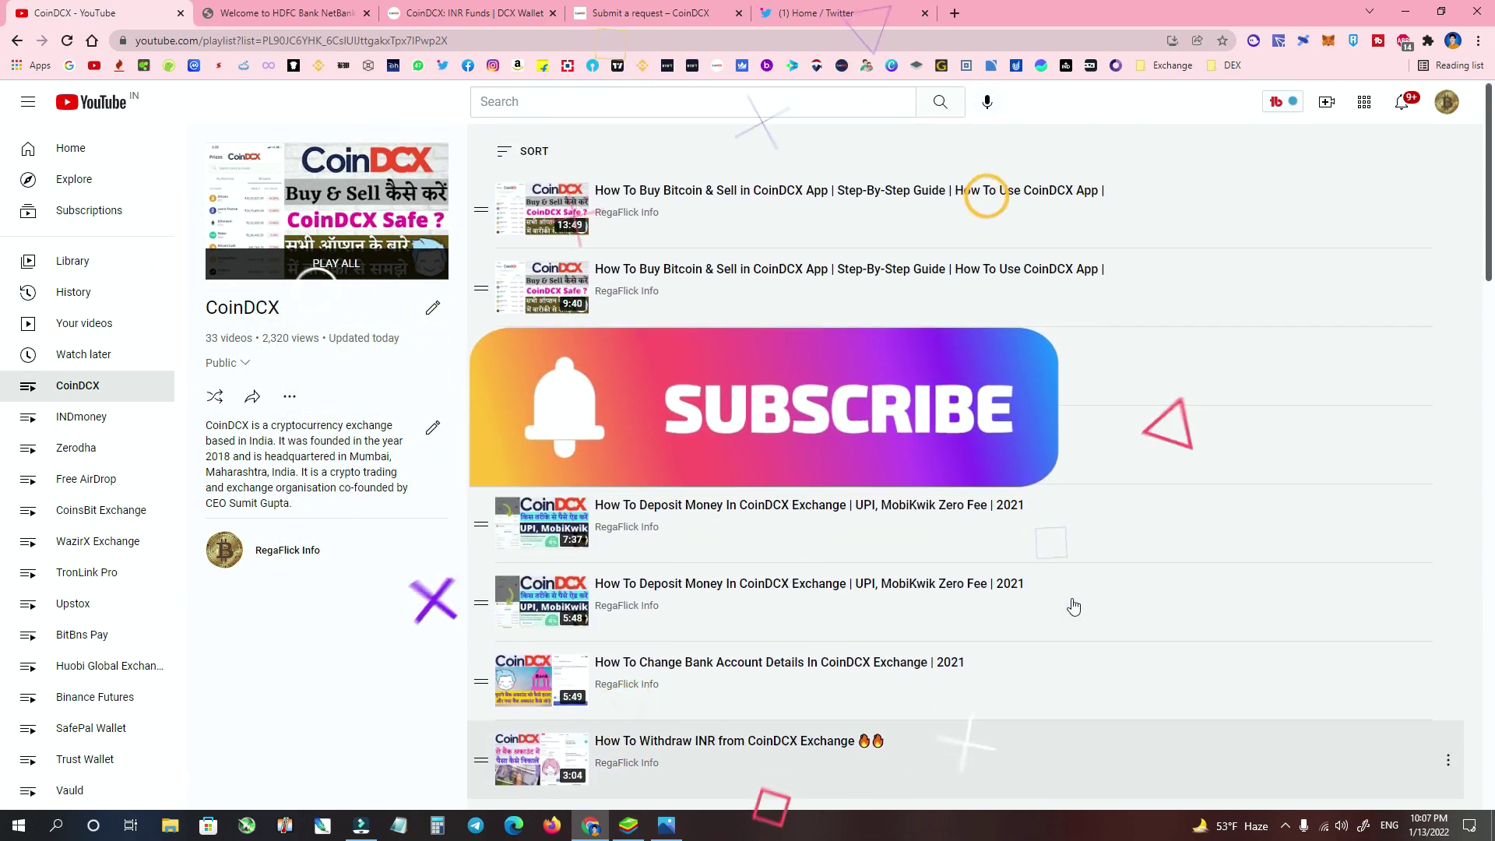